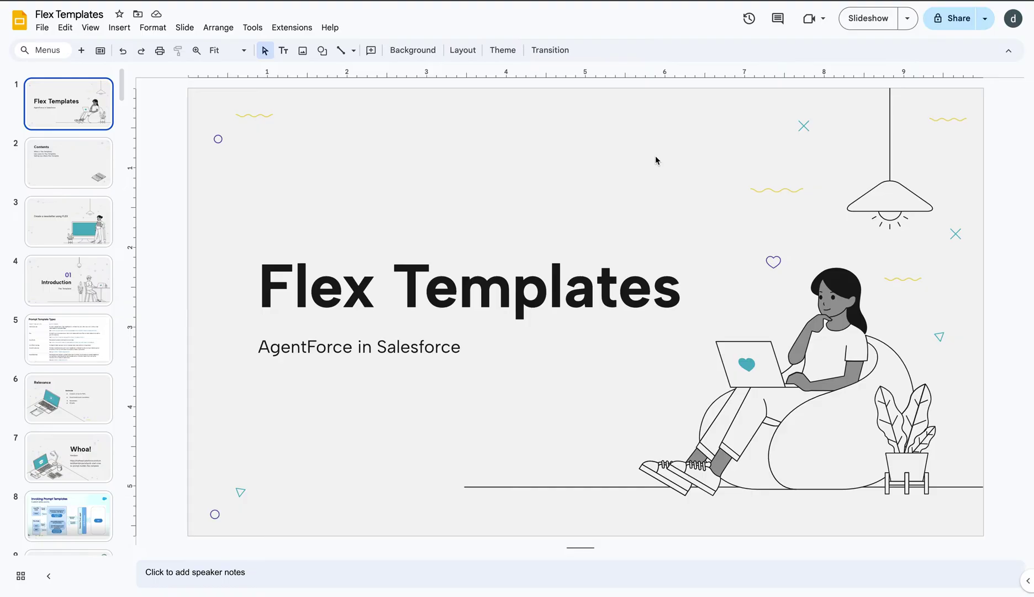
# Advance the Flex Templates deck from the title slide to slide 3.
pyautogui.press('Down')
pyautogui.press('Down')
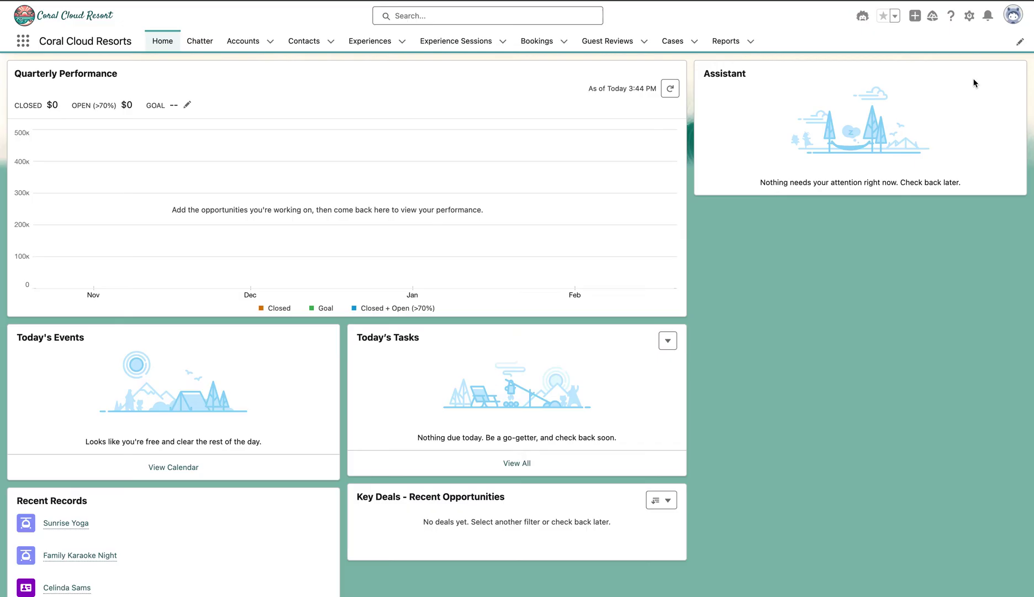
# Go to Setup and find 'prompt' in Quick Find to list all 15 Prompt Builder templates.
pyautogui.click(969, 15)
pyautogui.click(927, 75)
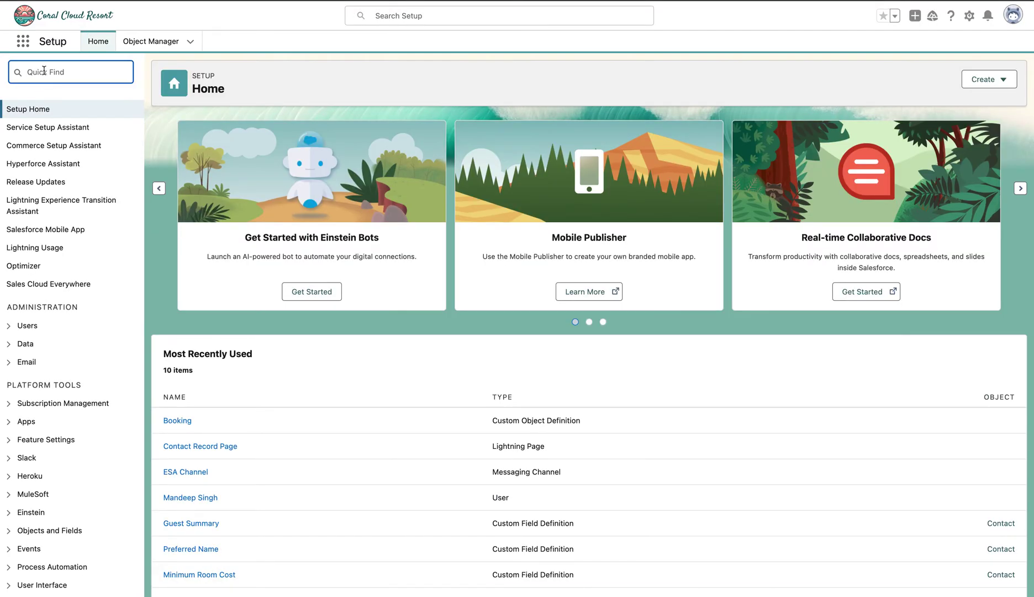
pyautogui.write('pr')
pyautogui.write('mob')
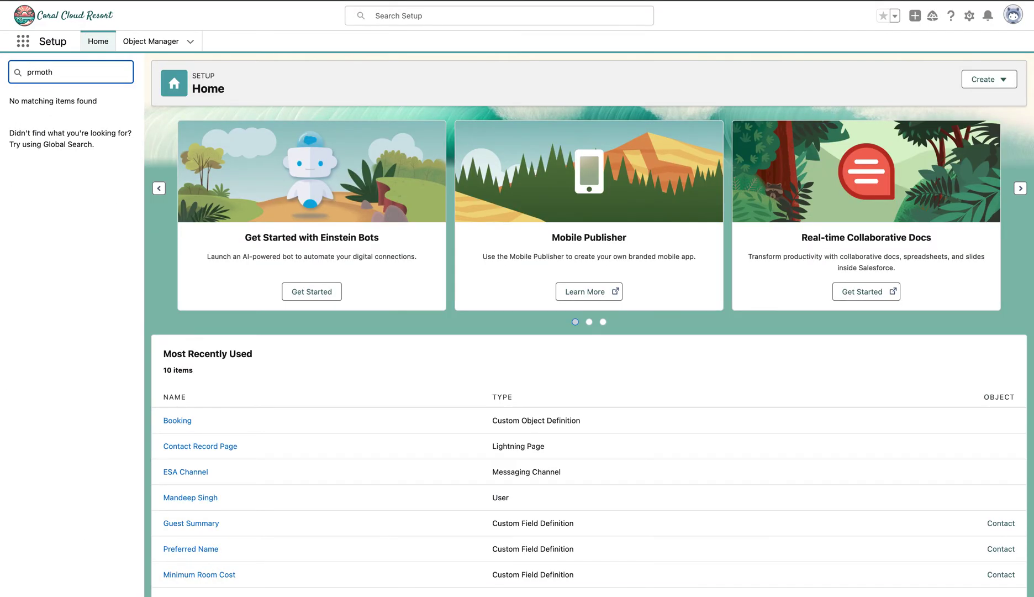
pyautogui.press('BackSpace')
pyautogui.press('BackSpace')
pyautogui.press('BackSpace')
pyautogui.write('ompt')
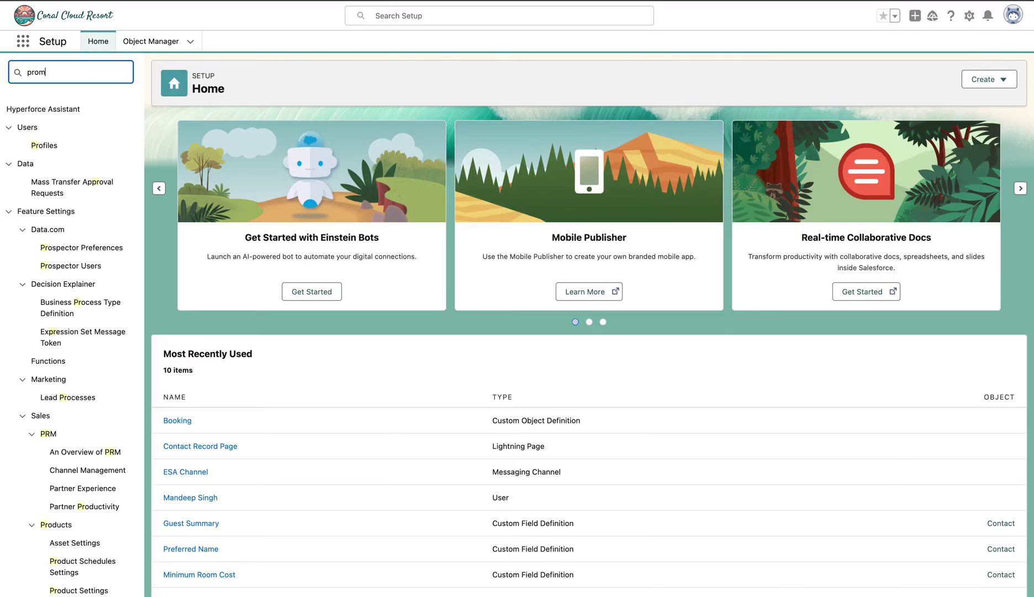
pyautogui.click(61, 146)
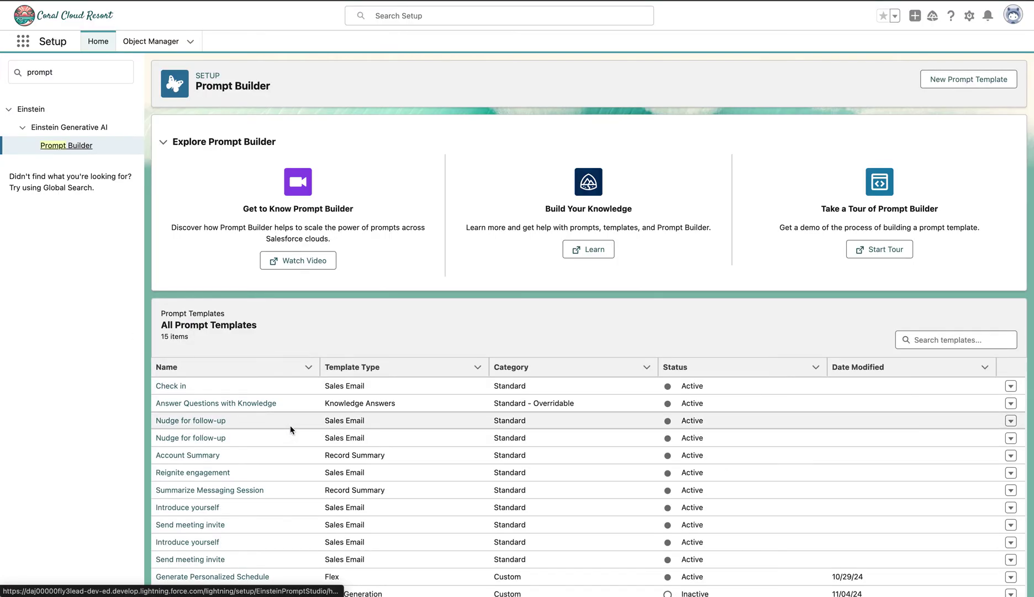
pyautogui.scroll(-2, 290, 427)
pyautogui.scroll(2, 290, 424)
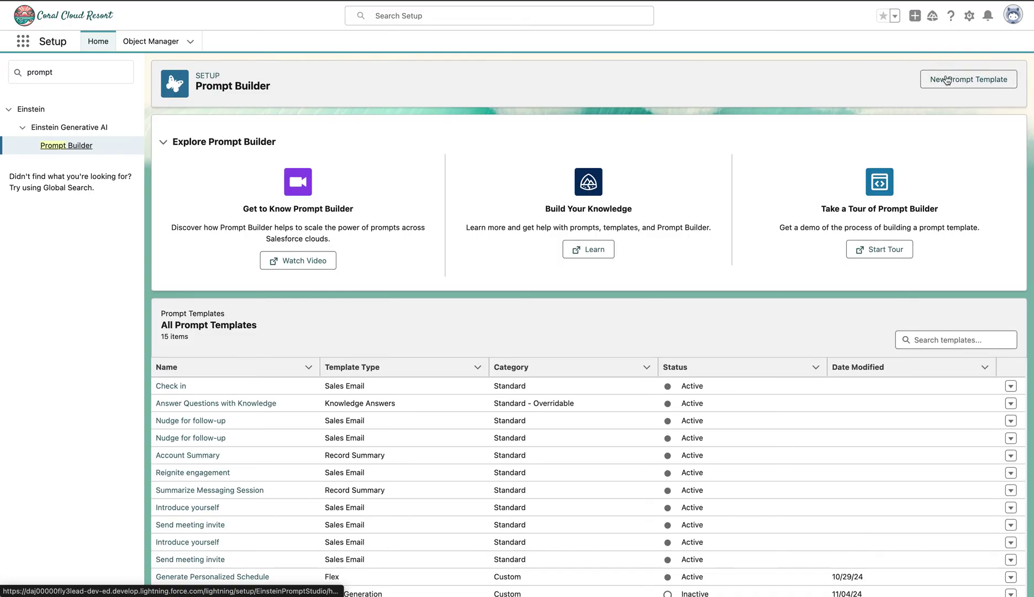
# Start a new Flex prompt template named 'New Guest Letter'.
pyautogui.click(946, 80)
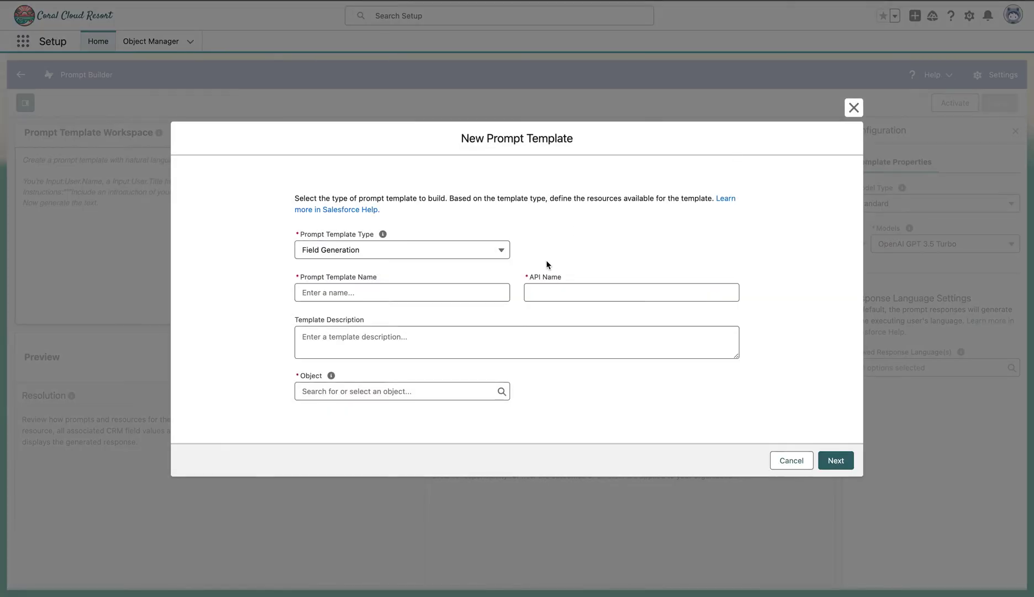
pyautogui.click(456, 250)
pyautogui.click(395, 298)
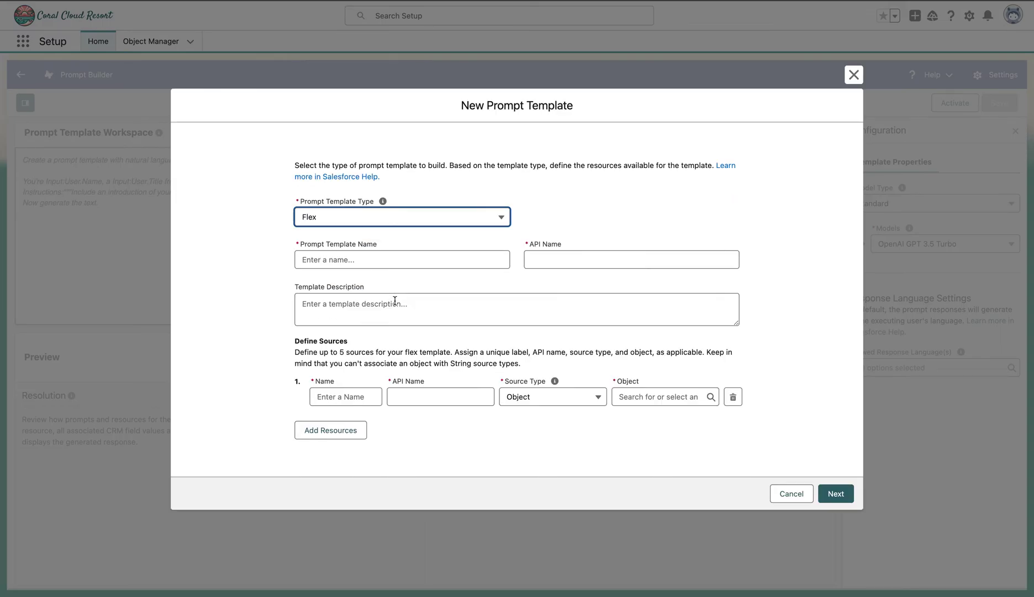
pyautogui.click(354, 260)
pyautogui.write('New ')
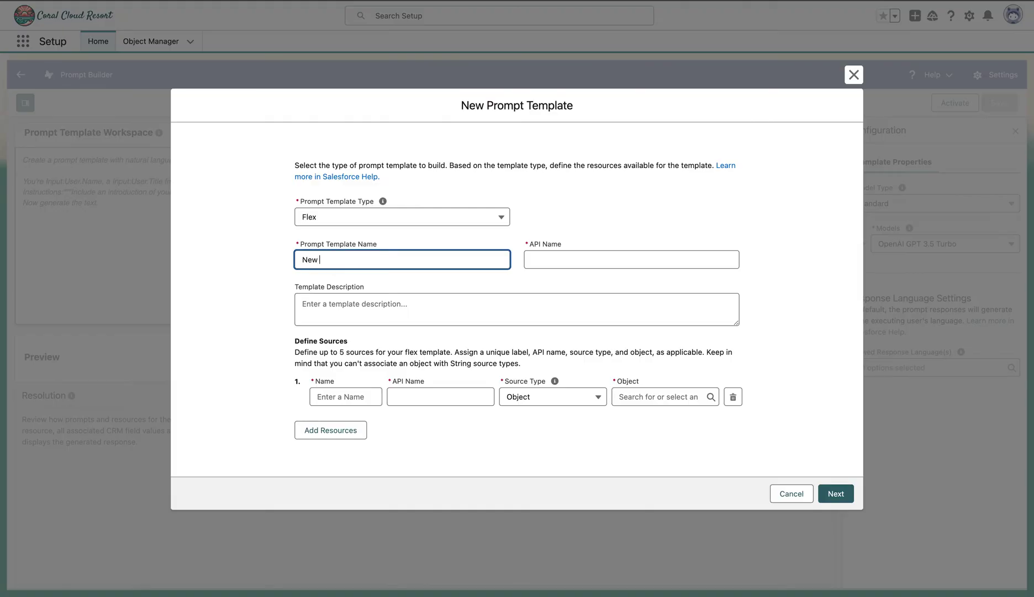
pyautogui.write('Guest Letter')
# Give it the description 'Newsletter for our new guest to the resort'.
pyautogui.click(349, 308)
pyautogui.write('New')
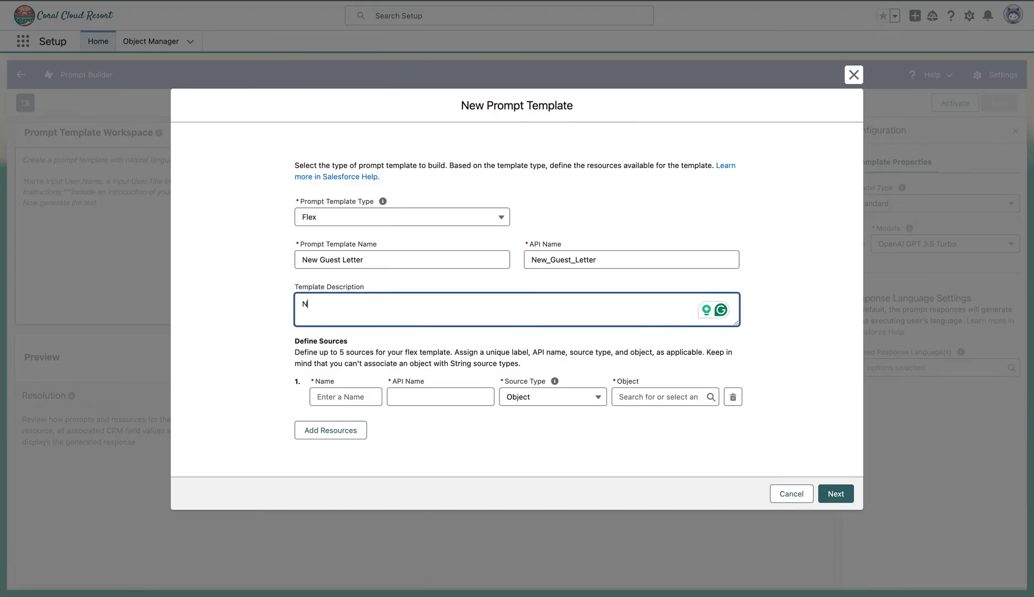
pyautogui.write('slette')
pyautogui.press('BackSpace')
pyautogui.press('BackSpace')
pyautogui.write('ter for our ne')
pyautogui.write('w guest to the r')
pyautogui.write('esort.')
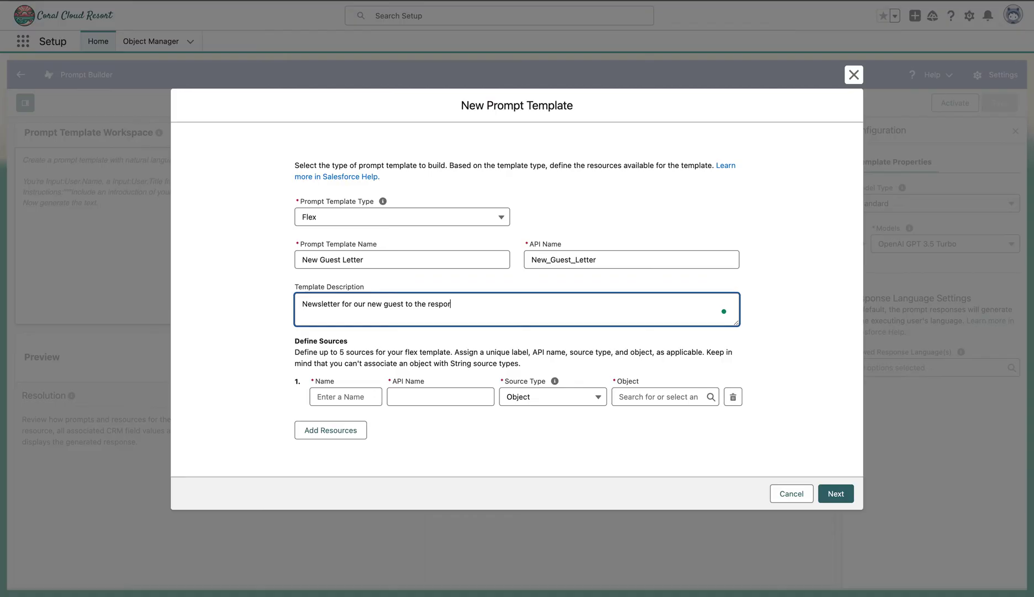
pyautogui.press('BackSpace')
pyautogui.press('BackSpace')
pyautogui.press('BackSpace')
pyautogui.press('BackSpace')
pyautogui.write('ort')
# Define one source named Experience on the Experience object, drop the extra row, and create the template.
pyautogui.click(341, 396)
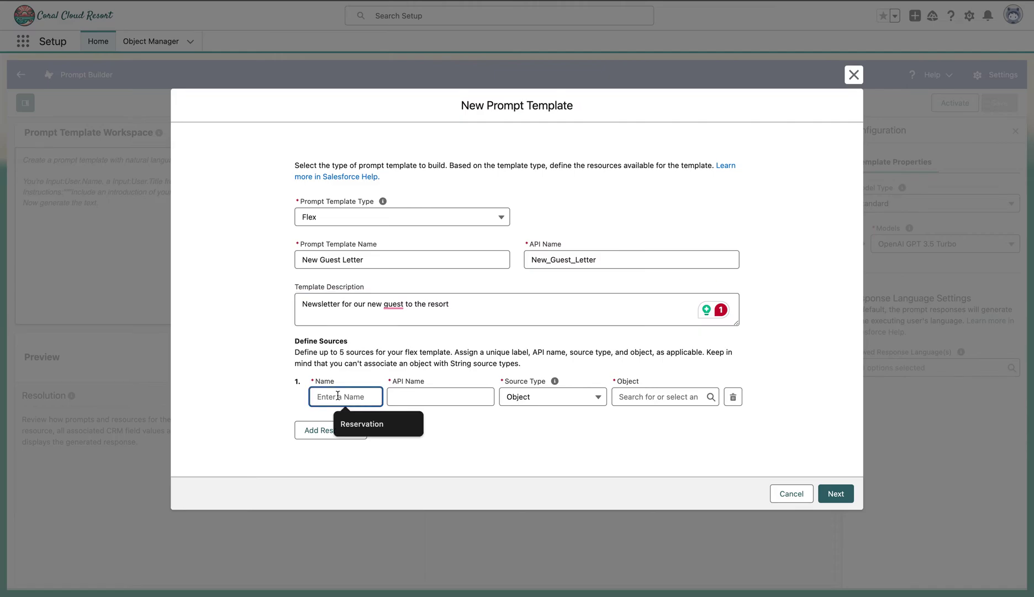
pyautogui.write('Expe')
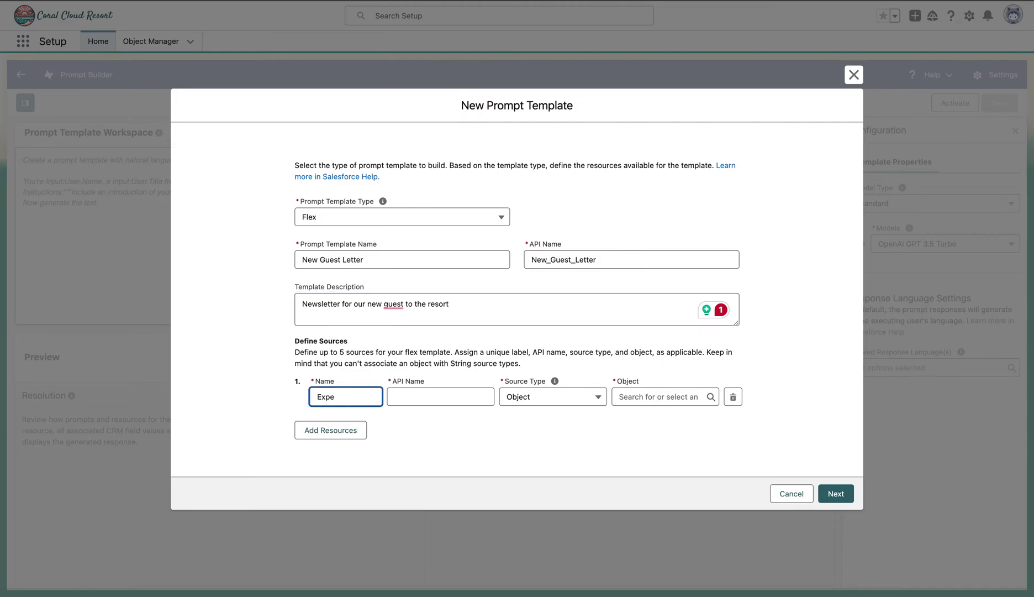
pyautogui.write('rience')
pyautogui.click(437, 396)
pyautogui.click(636, 393)
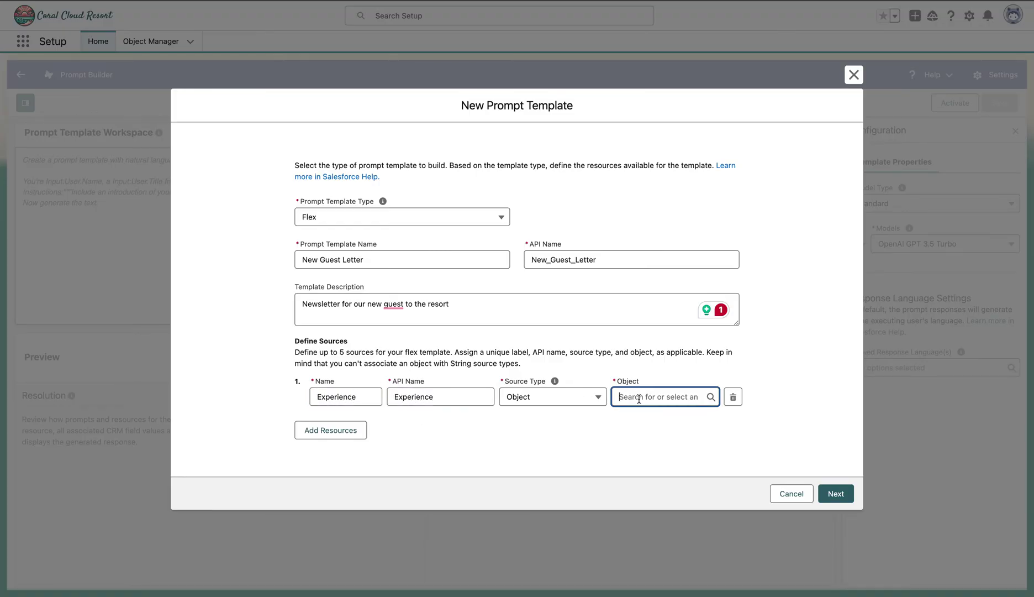
pyautogui.write('Expe')
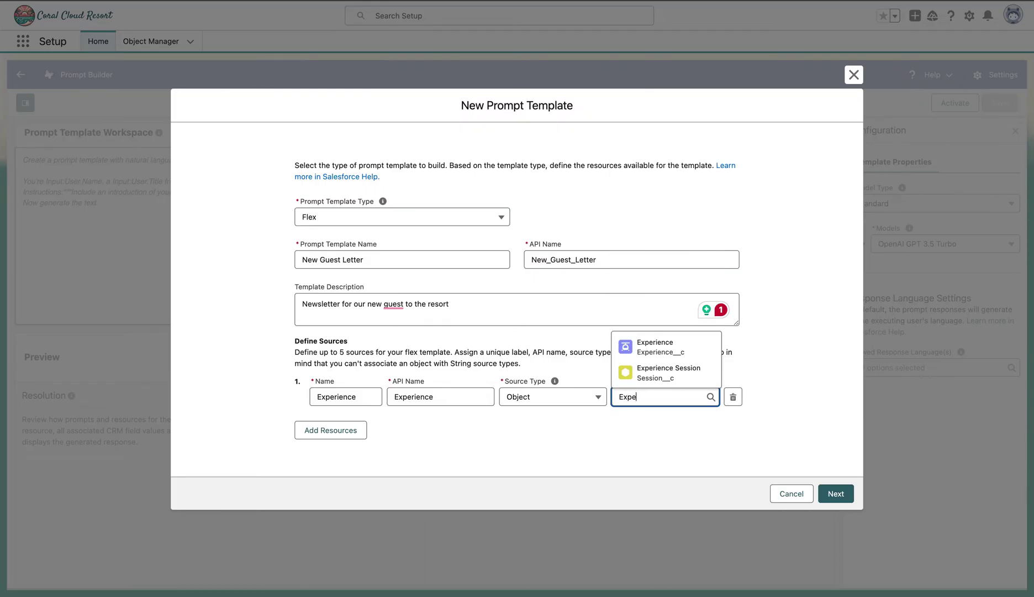
pyautogui.click(654, 344)
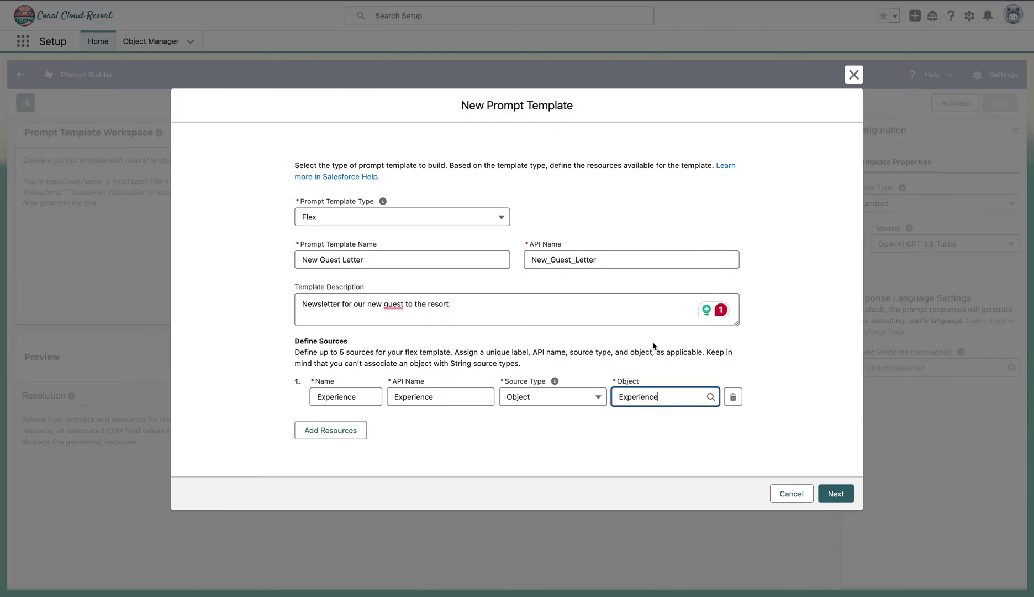
pyautogui.click(335, 430)
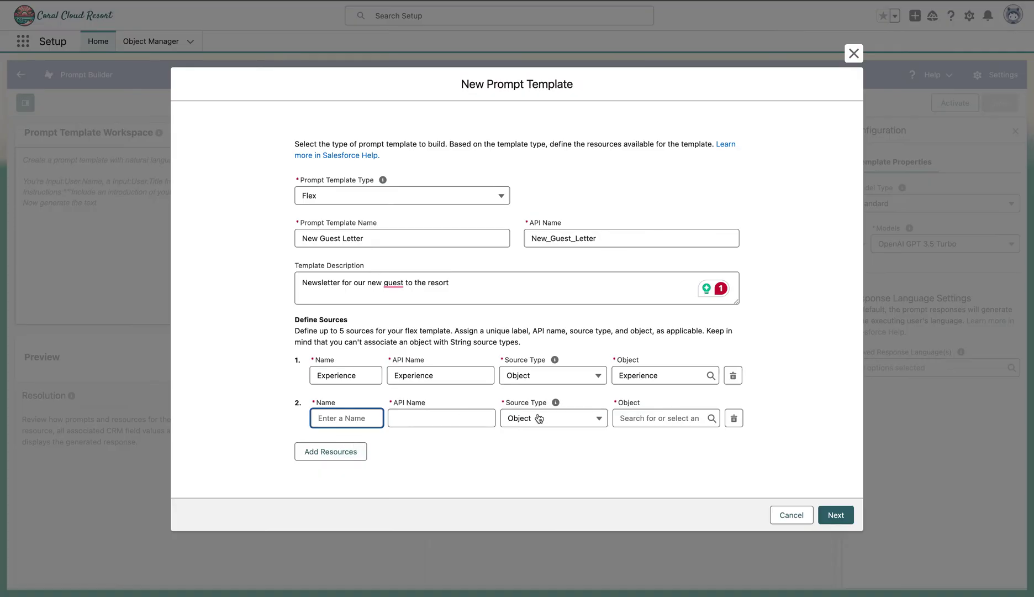
pyautogui.click(734, 418)
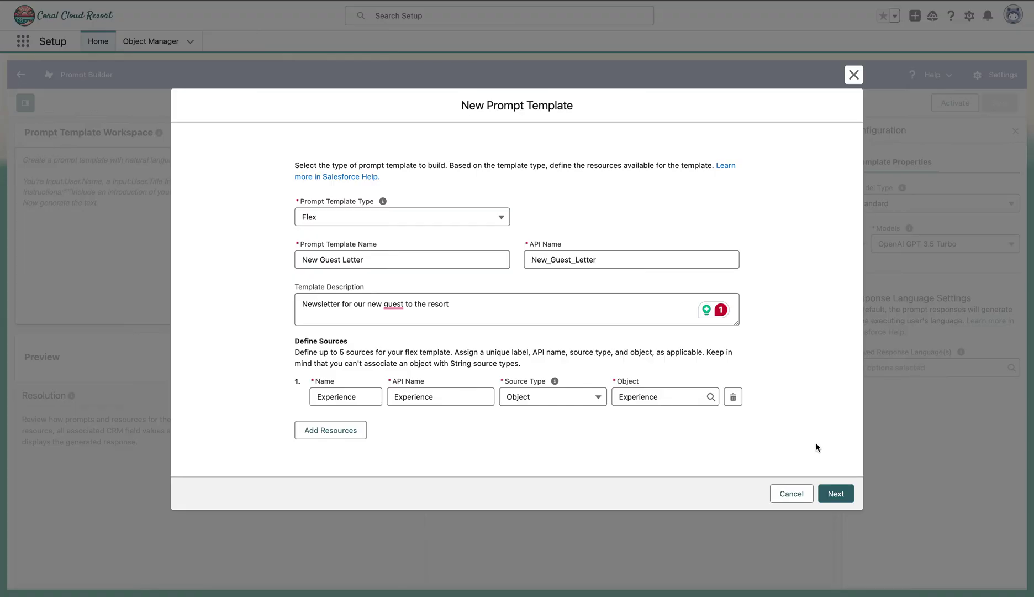
pyautogui.click(836, 493)
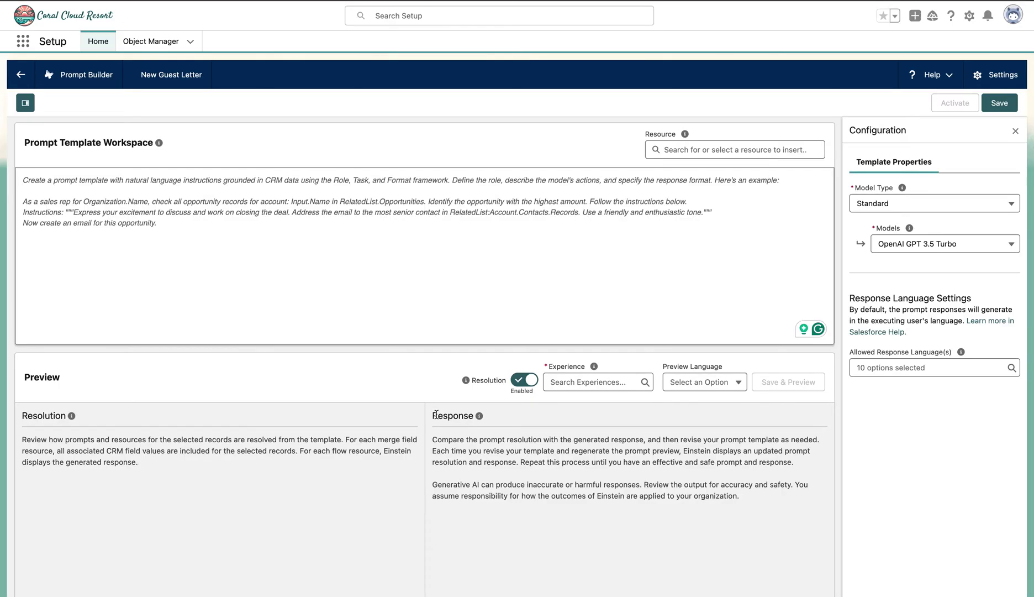
# Change the New Guest Letter template's model from OpenAI GPT 3.5 Turbo to OpenAI GPT 4.
pyautogui.moveTo(434, 415); pyautogui.dragTo(464, 415)
pyautogui.click(929, 252)
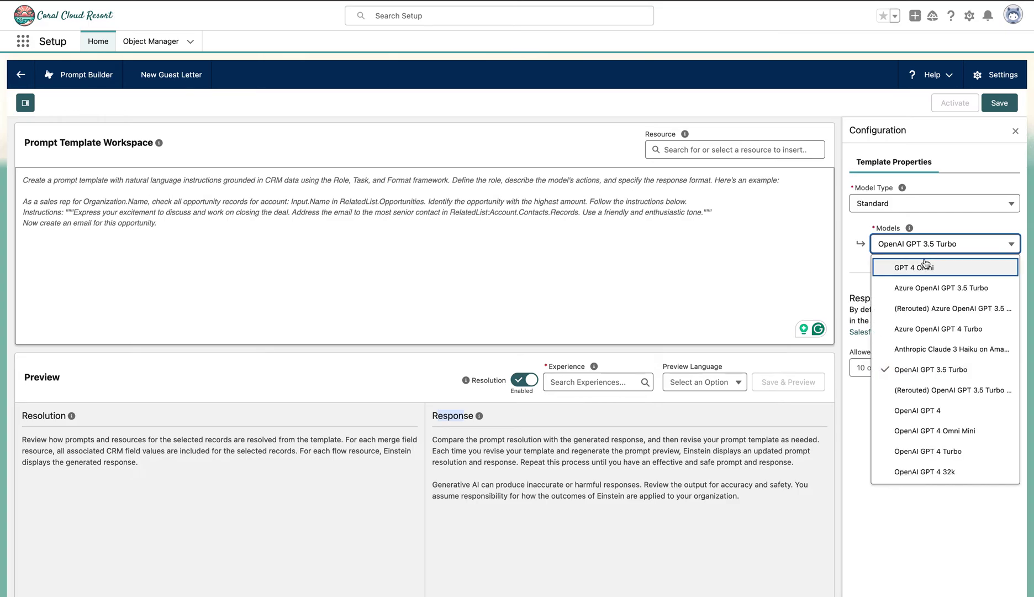
pyautogui.click(926, 416)
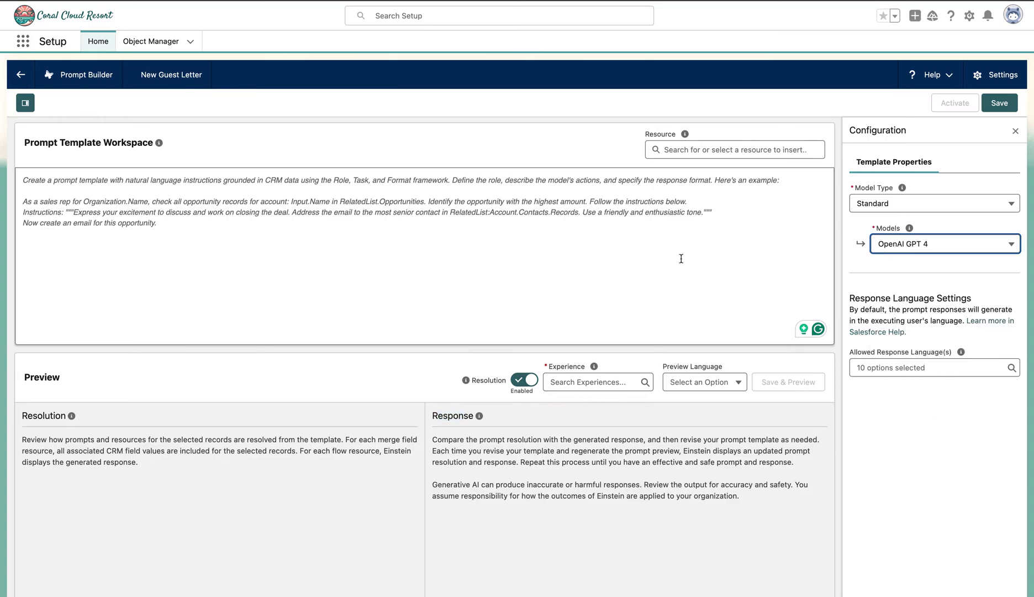
pyautogui.click(303, 194)
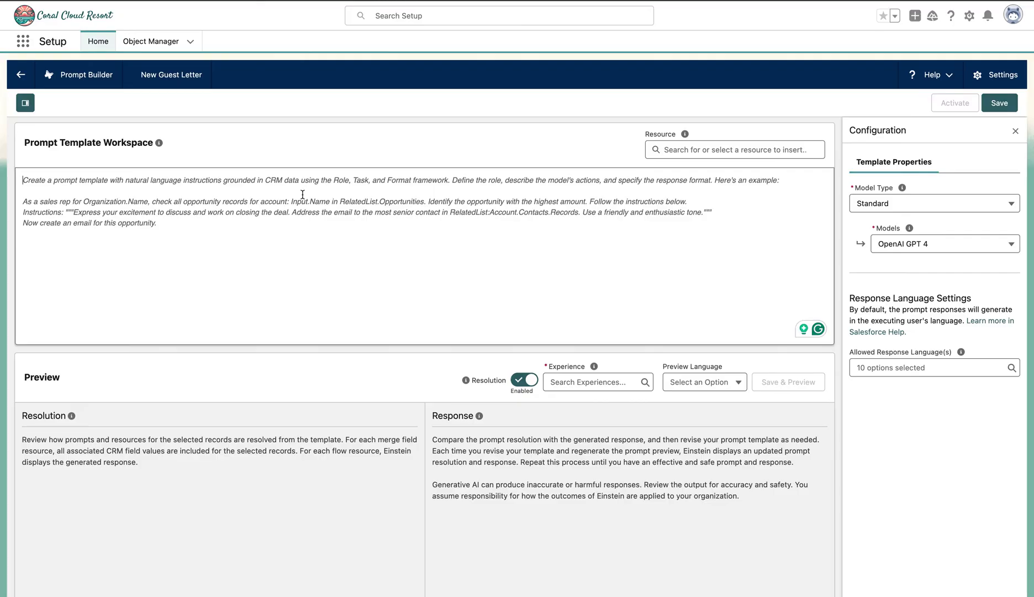
# Write the opening prompt: resort sales director writing a newsletter exciting new guests about the selected activity.
pyautogui.write('You ')
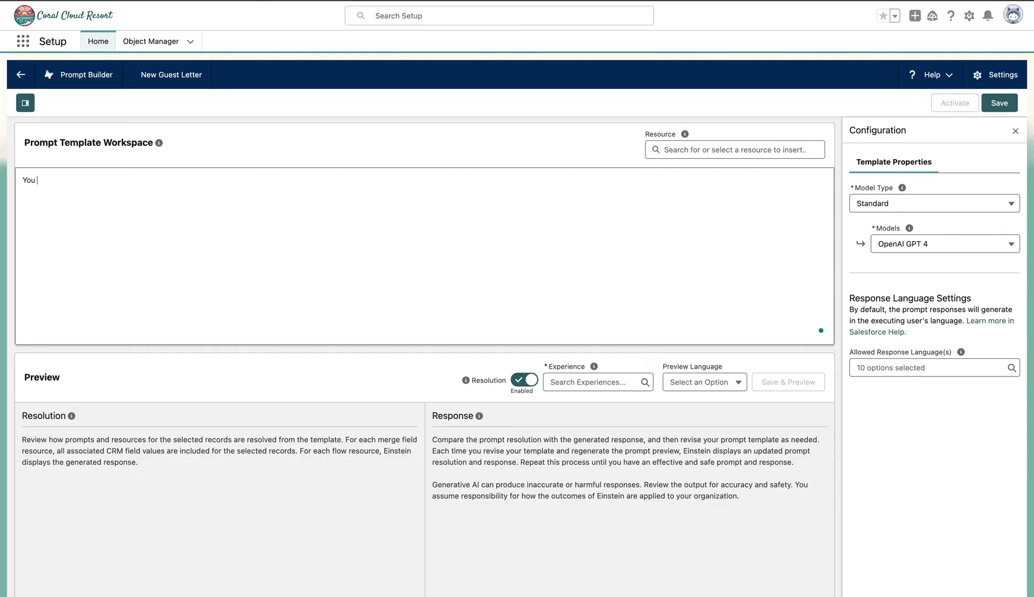
pyautogui.write('are director to sael')
pyautogui.press('BackSpace')
pyautogui.write('les at a resort;')
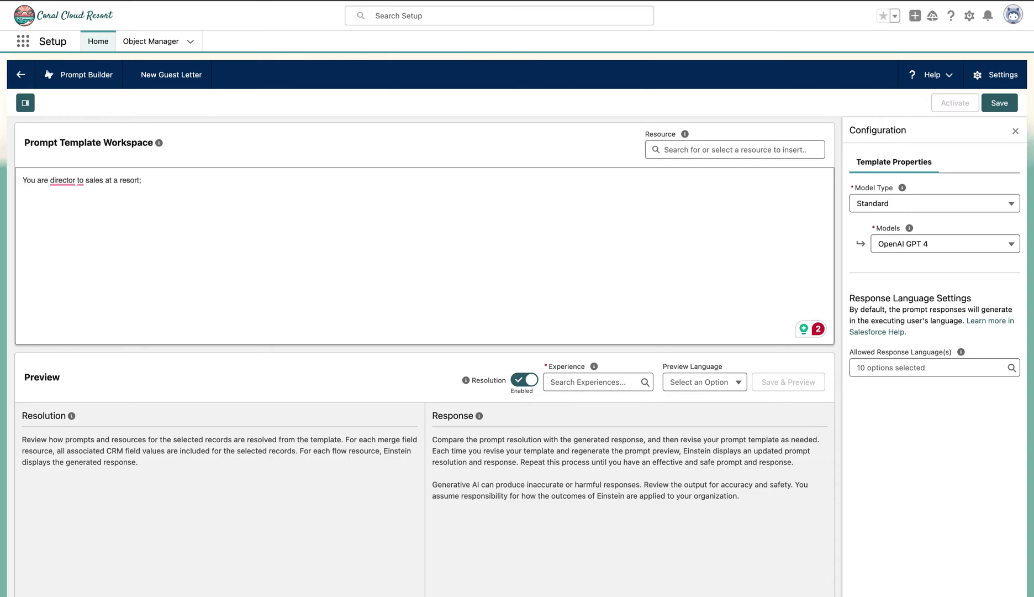
pyautogui.write('wrtie')
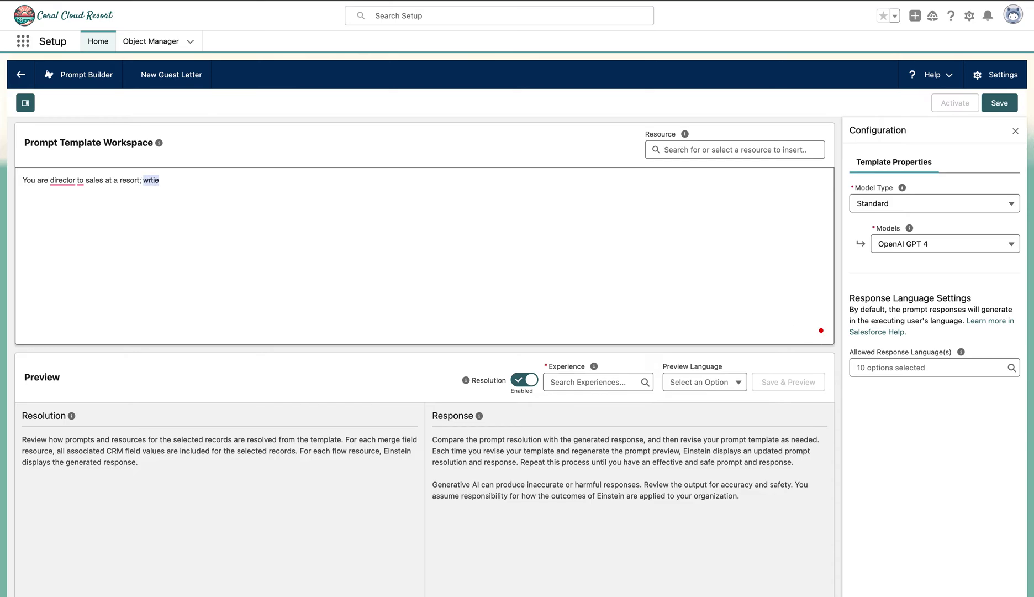
pyautogui.write(' a newsletter which excited')
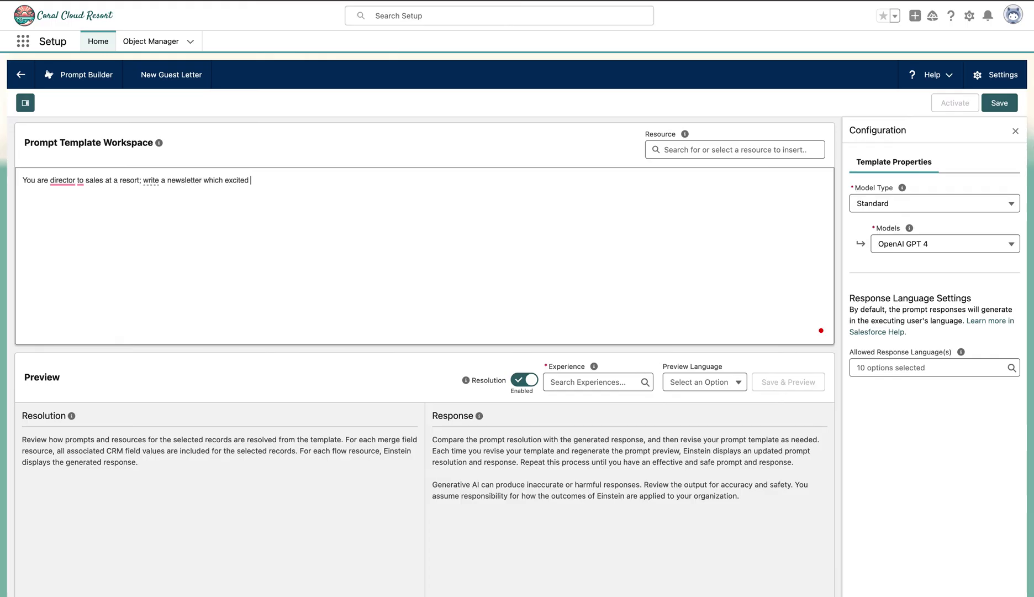
pyautogui.press('BackSpace')
pyautogui.press('BackSpace')
pyautogui.write('s new guest visiting our re')
pyautogui.write('sort; t')
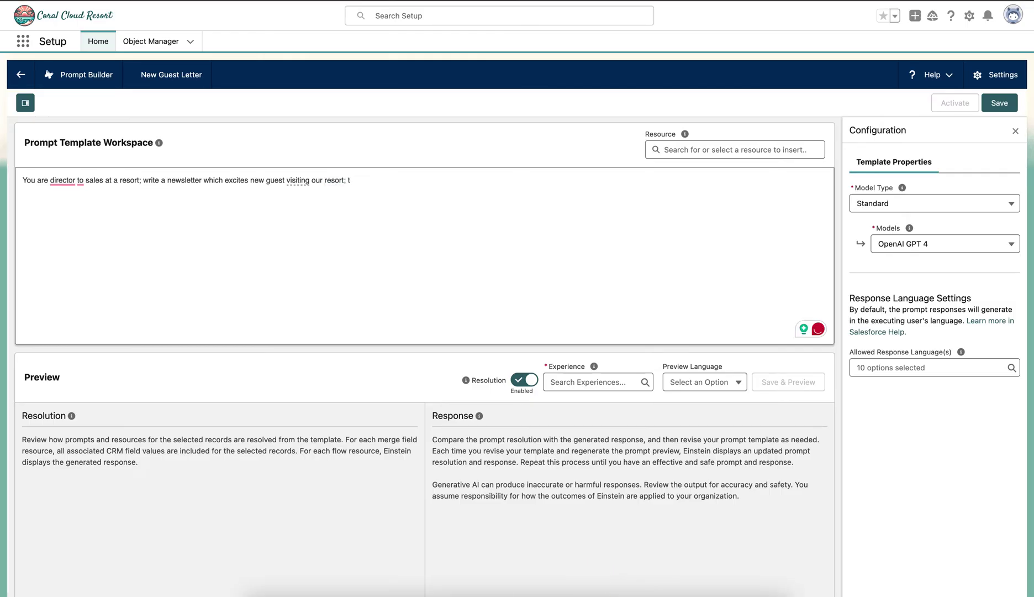
pyautogui.write('ell them an')
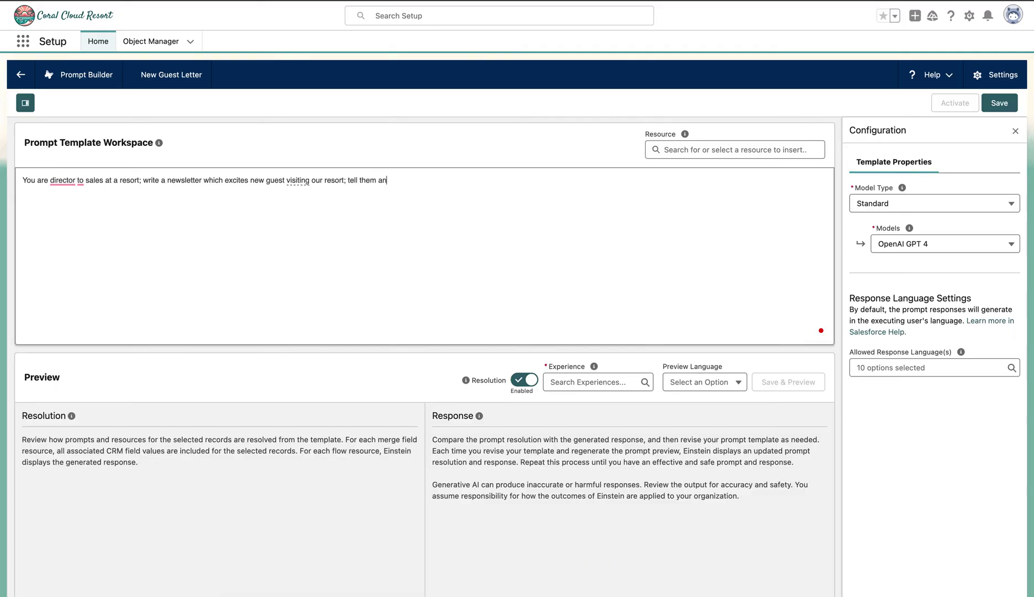
pyautogui.press('BackSpace')
pyautogui.write('bout the given selectee')
pyautogui.write(' activity')
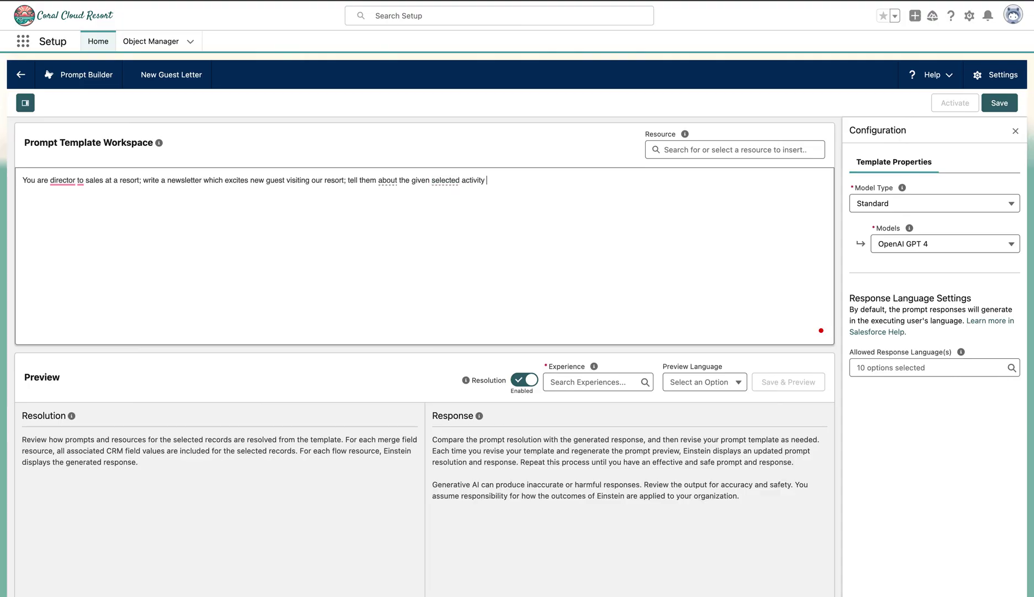
pyautogui.press('BackSpace')
pyautogui.write(';')
# Add the line 'Follow the below instruction to create the newsletter'.
pyautogui.press('Return')
pyautogui.write('Follow the bn')
pyautogui.press('BackSpace')
pyautogui.press('BackSpace')
pyautogui.write('ow instruction to')
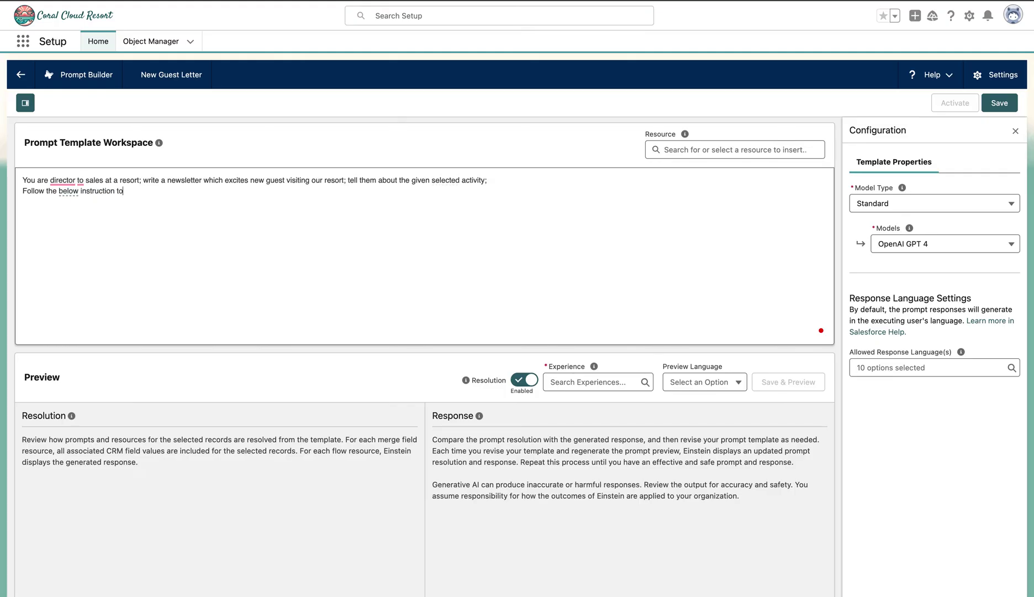
pyautogui.write(' create the newsletter')
# Add a """ delimiter and numbered lines: say hello, motivational vacation quote, experience name, location and details.
pyautogui.press('Return')
pyautogui.write('"""')
pyautogui.press('Return')
pyautogui.write('1. st')
pyautogui.write('yy hello to them')
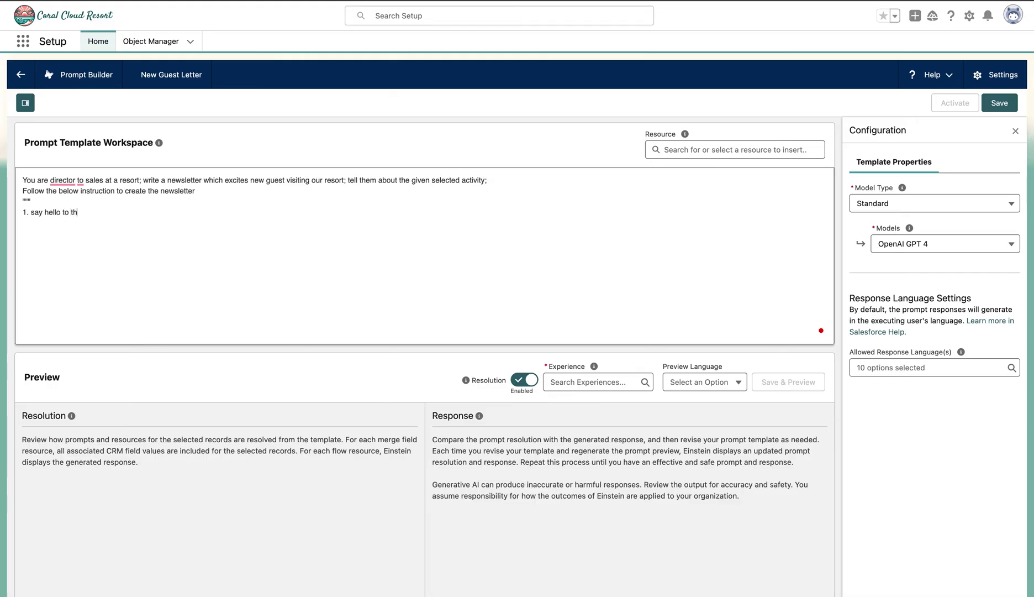
pyautogui.press('Return')
pyautogui.write('2. Take motivation vacation qutot')
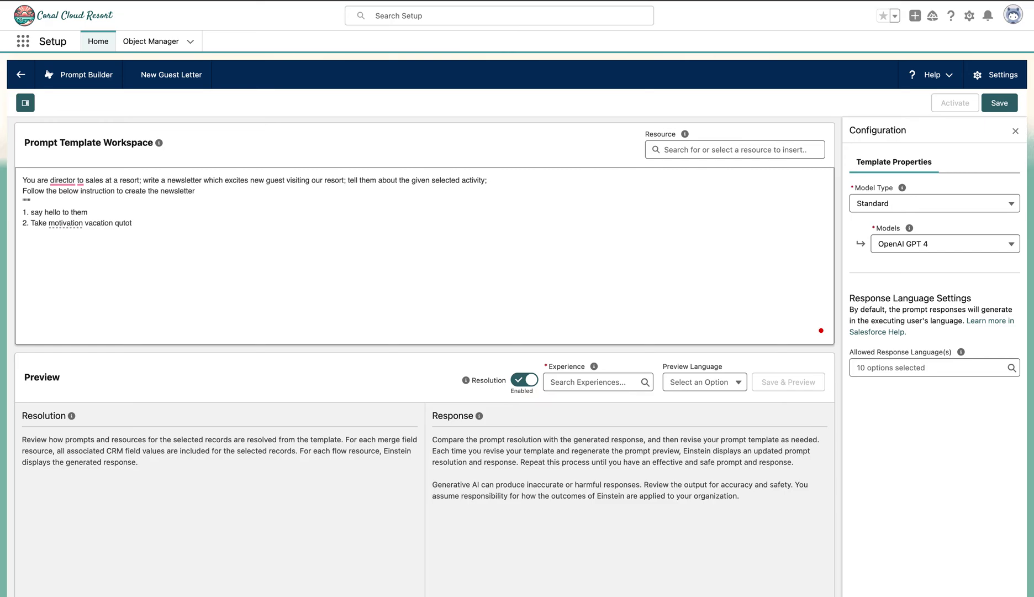
pyautogui.write('te Inslud')
pyautogui.press('BackSpace')
pyautogui.press('BackSpace')
pyautogui.press('BackSpace')
pyautogui.press('BackSpace')
pyautogui.write('cluse experience name;')
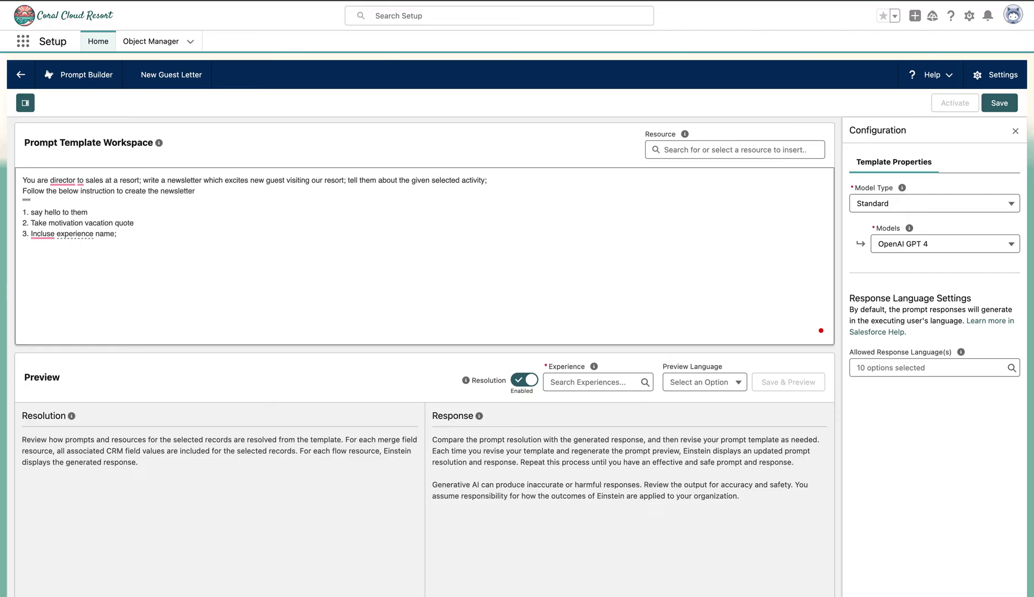
pyautogui.write(' location and etai')
pyautogui.press('BackSpace')
pyautogui.press('BackSpace')
pyautogui.press('BackSpace')
pyautogui.write('details')
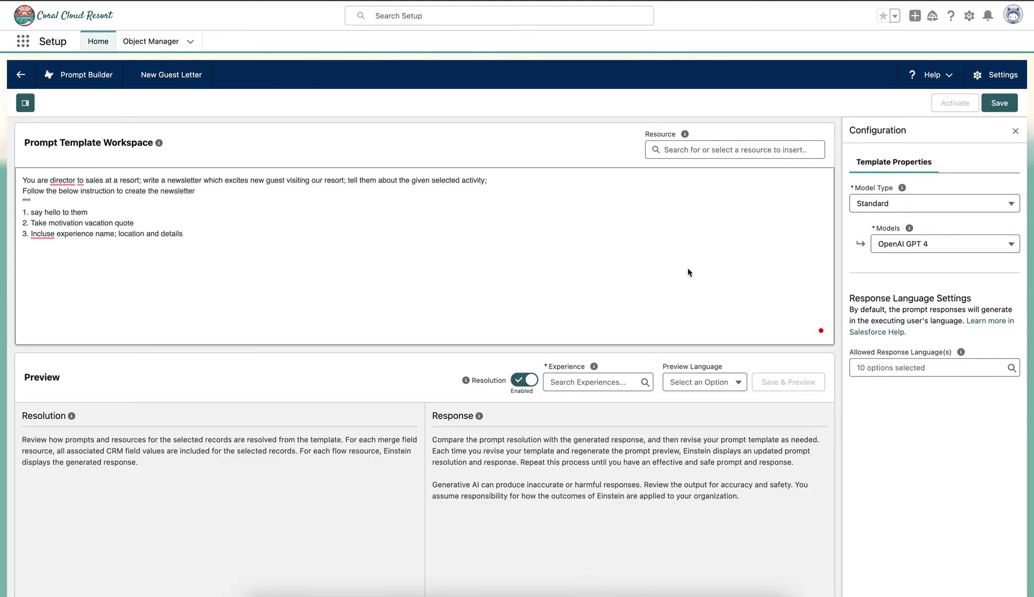
# Preview with the Sunrise Yoga experience, saving as Version 1, and read the generated welcome letter.
pyautogui.click(583, 383)
pyautogui.write('suns')
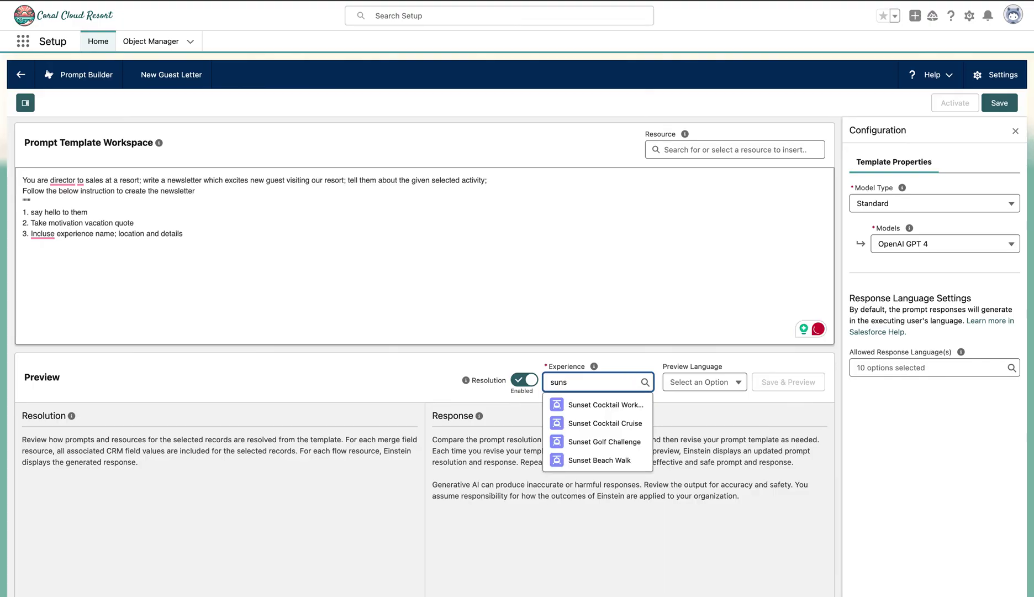
pyautogui.press('BackSpace')
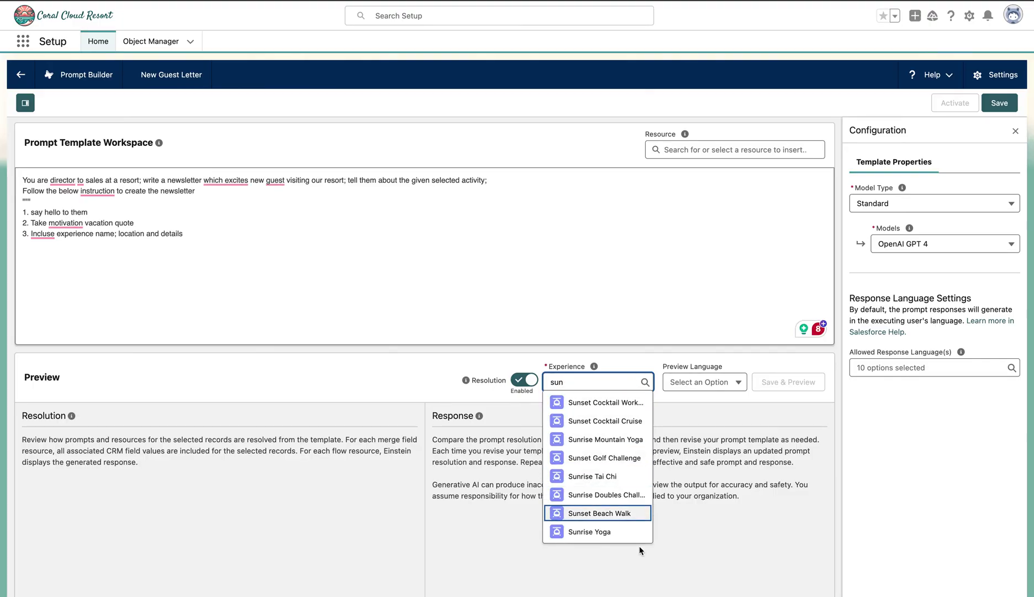
pyautogui.click(617, 531)
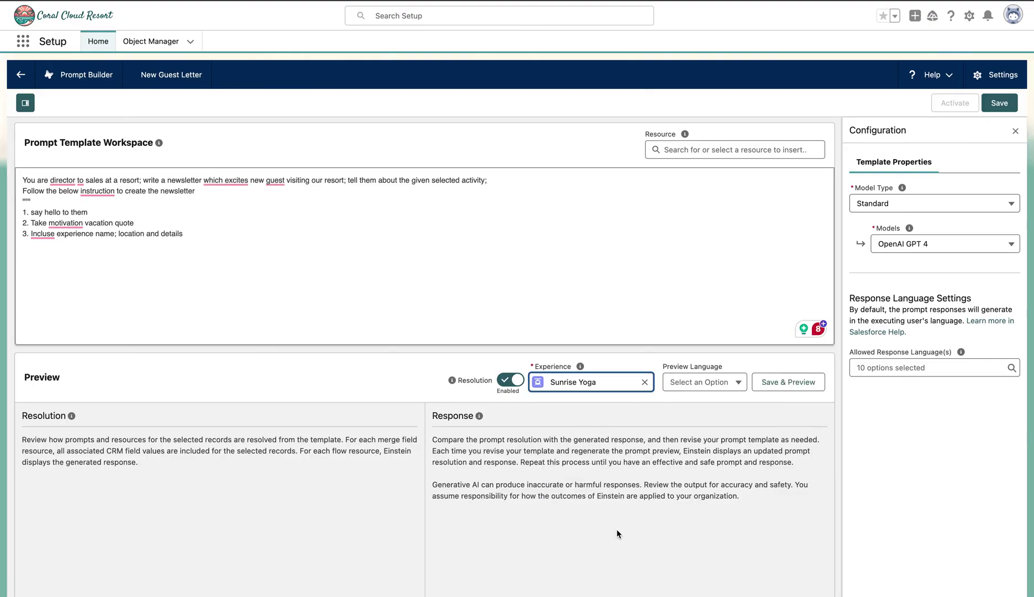
pyautogui.click(775, 383)
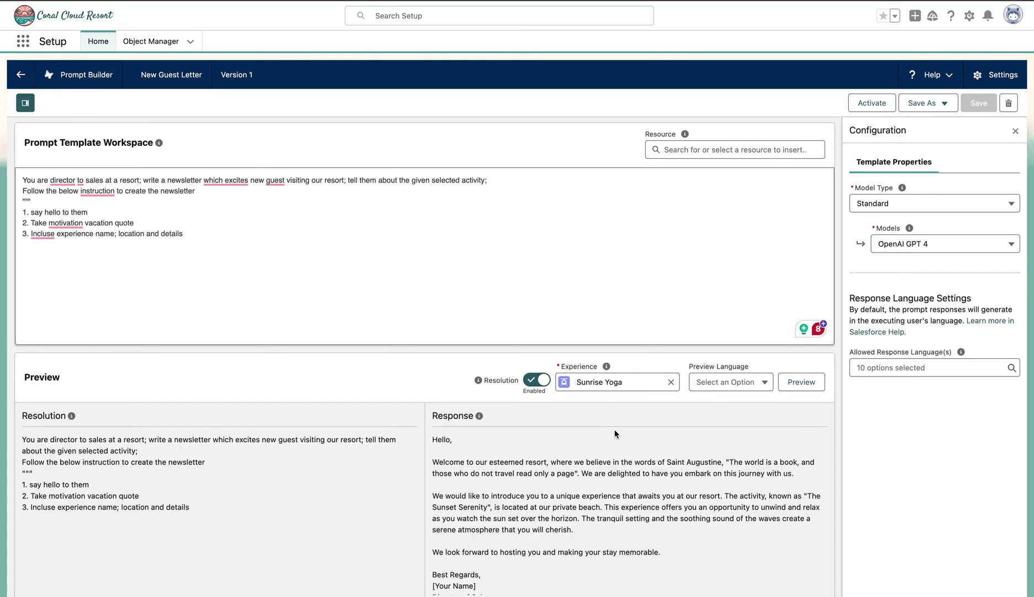
pyautogui.scroll(-1, 615, 433)
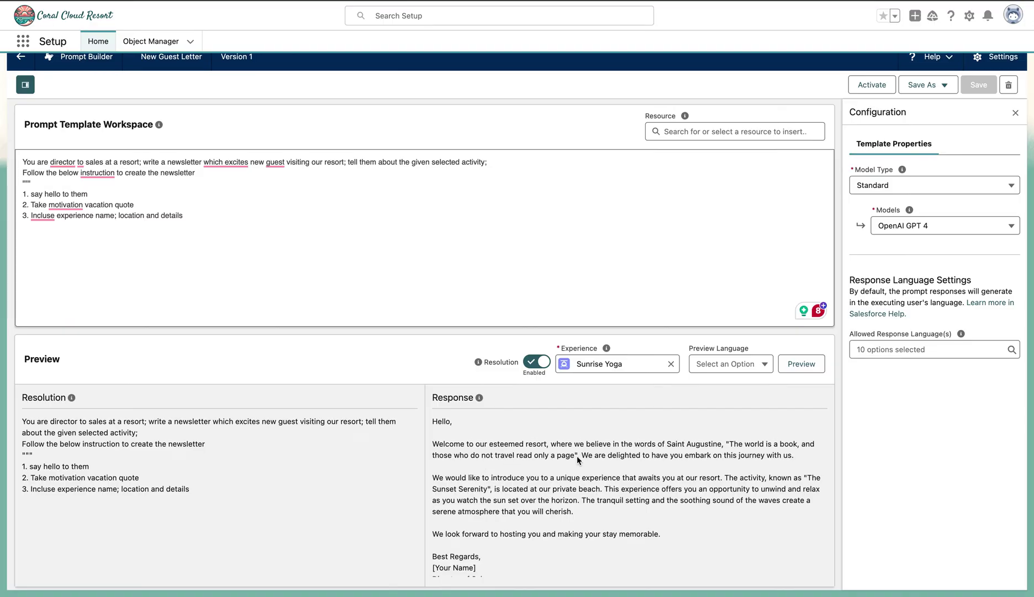
pyautogui.scroll(-2, 577, 455)
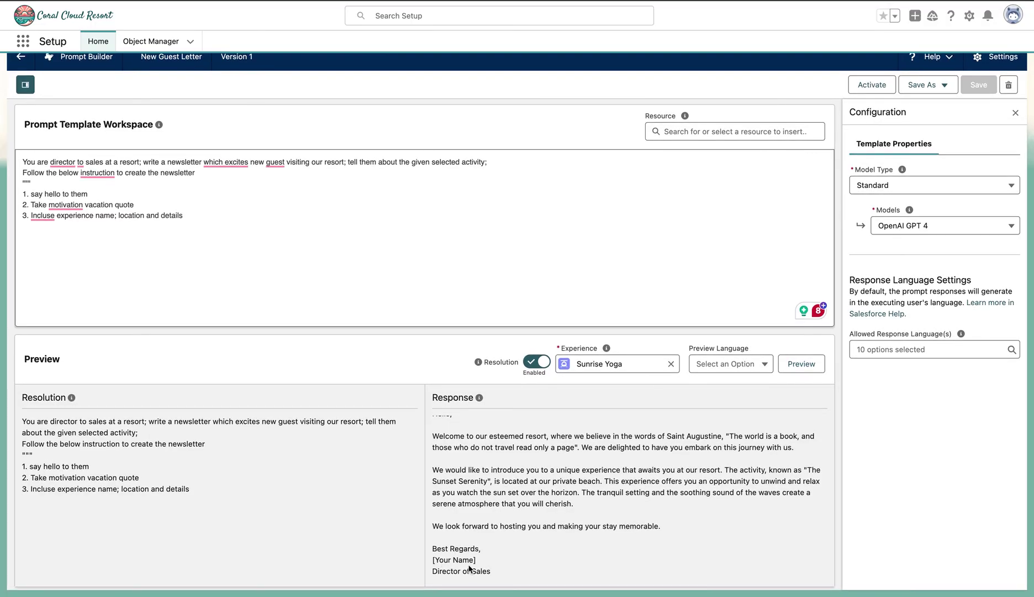
pyautogui.scroll(1, 614, 475)
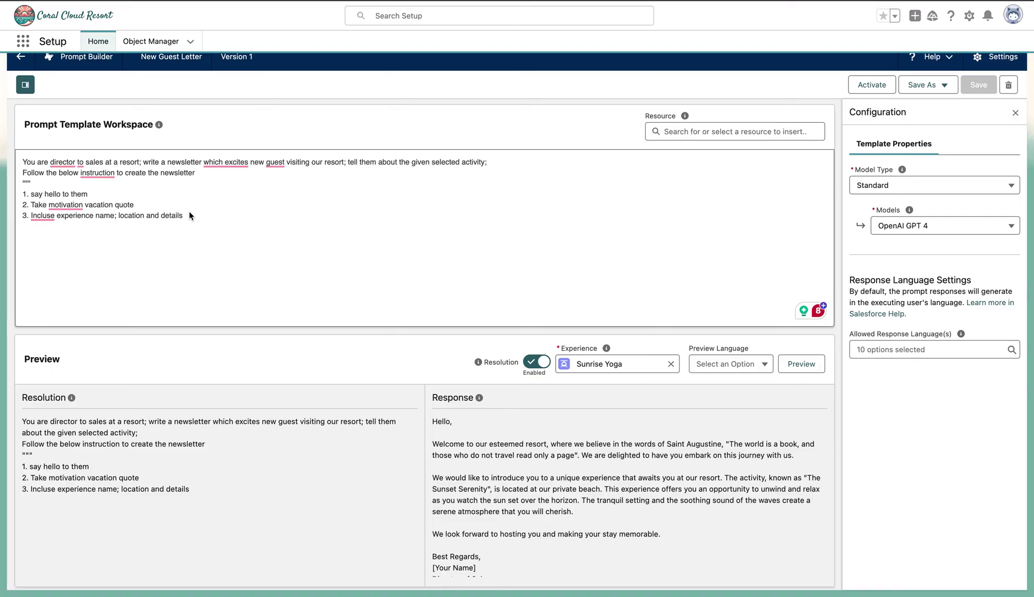
# Insert the Experience Name merge field after 'experience name' in instruction 3.
pyautogui.click(113, 216)
pyautogui.write('-')
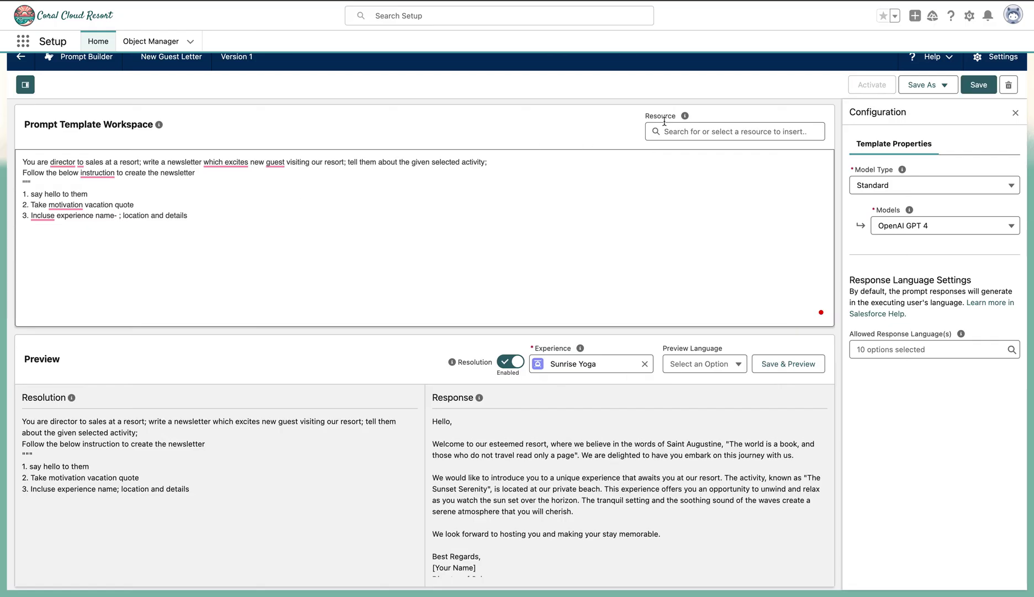
pyautogui.click(682, 134)
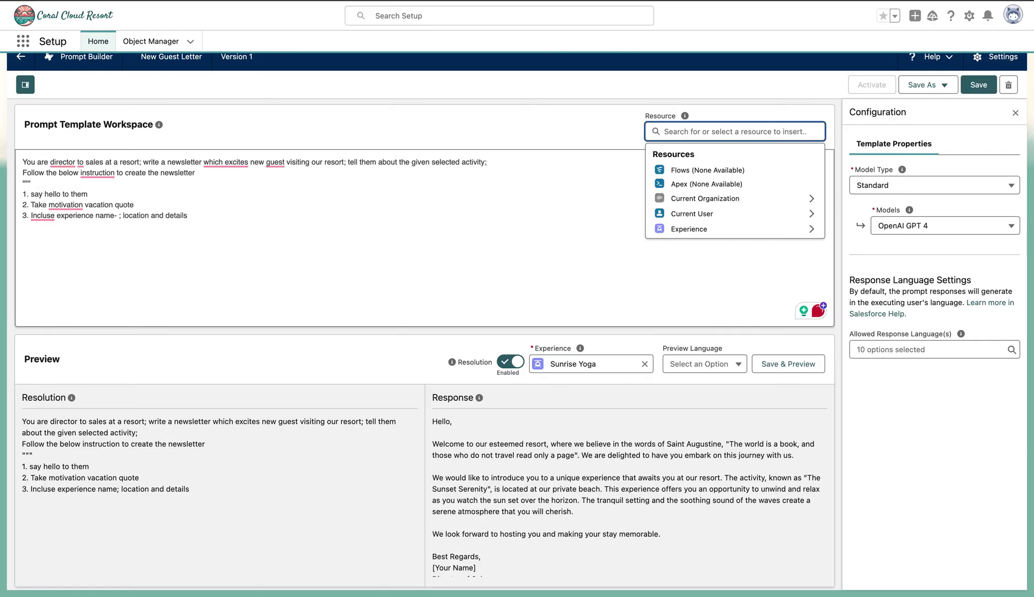
pyautogui.write('exp')
pyautogui.click(714, 175)
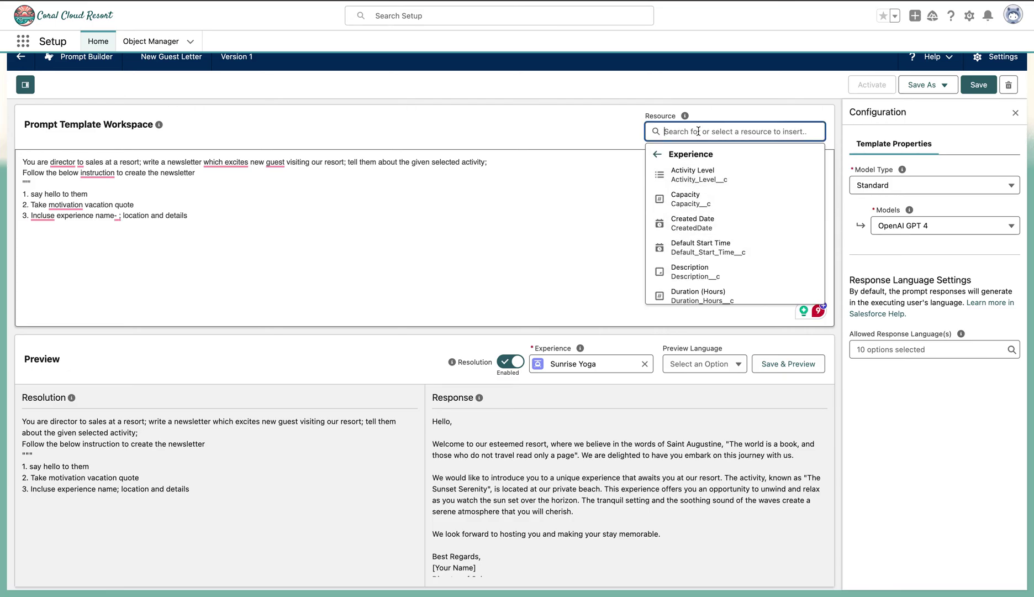
pyautogui.write('name')
pyautogui.click(700, 175)
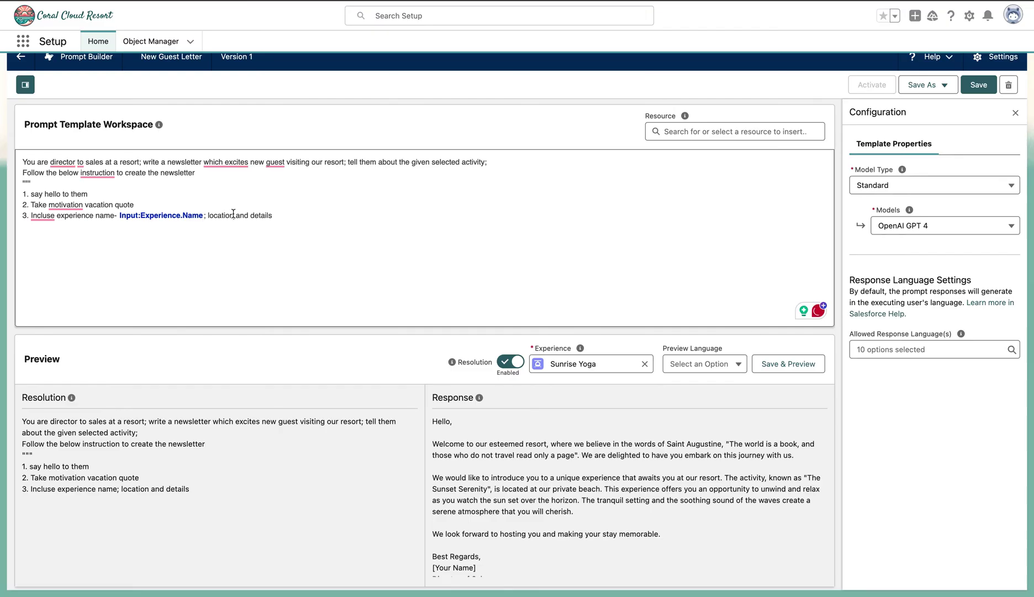
pyautogui.write(':')
# Insert the Experience Location__c merge field after the location label.
pyautogui.click(713, 133)
pyautogui.write('exp')
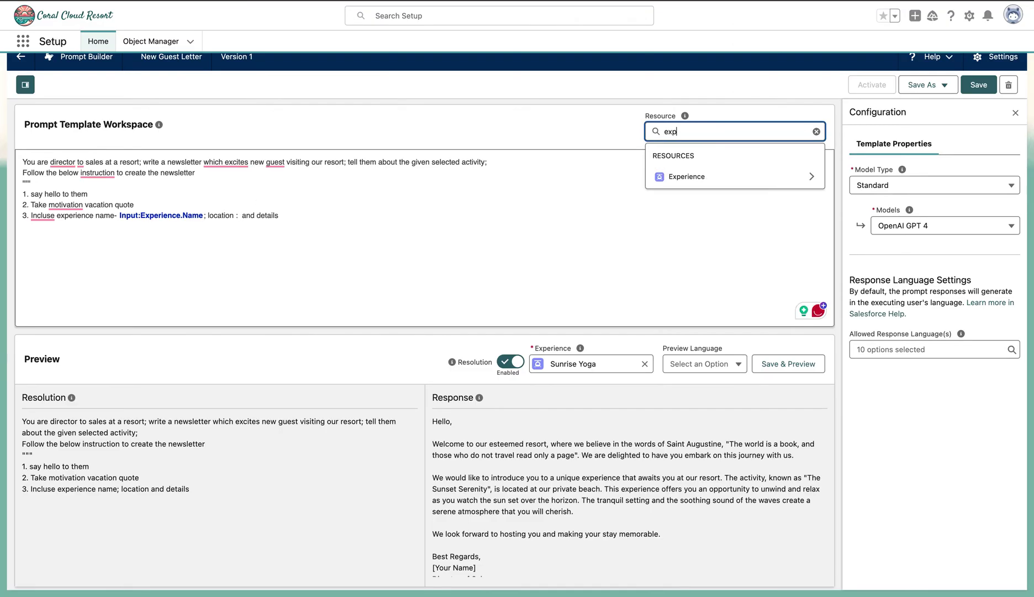
pyautogui.click(719, 175)
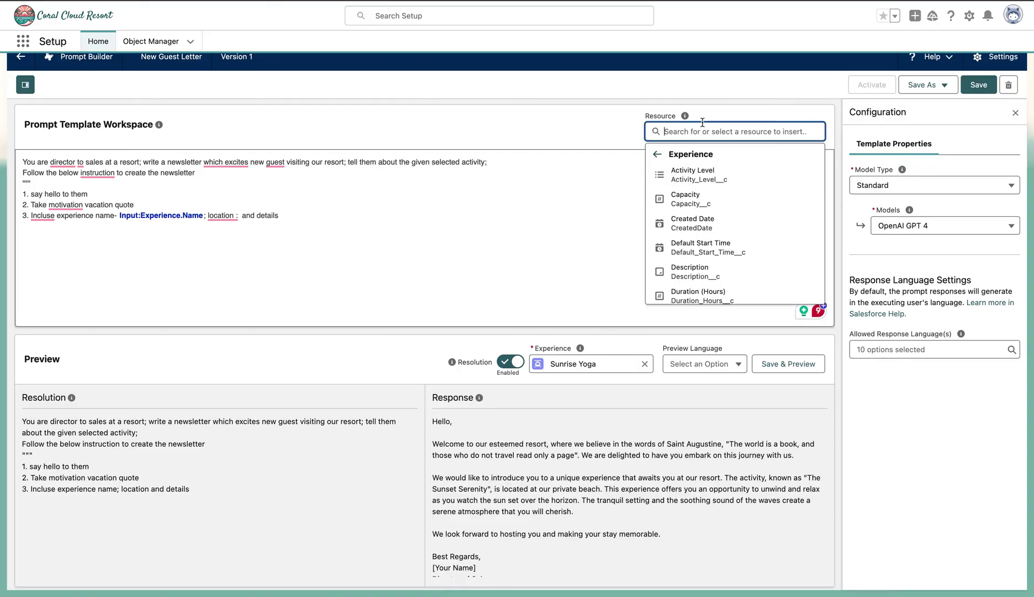
pyautogui.write('locat')
pyautogui.click(702, 180)
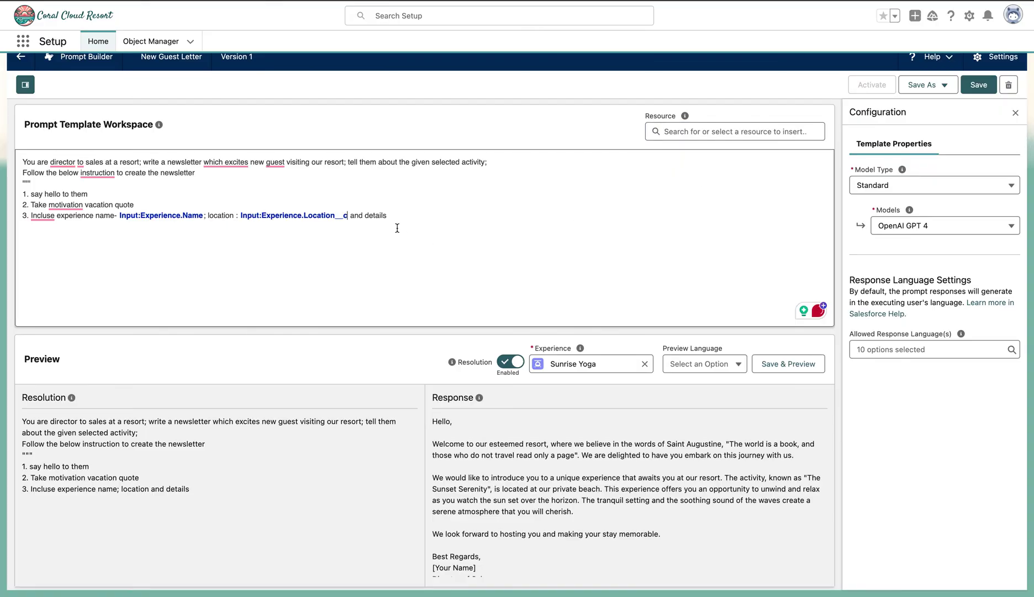
pyautogui.write(':')
# Insert the Experience Description__c merge field for the details.
pyautogui.click(680, 131)
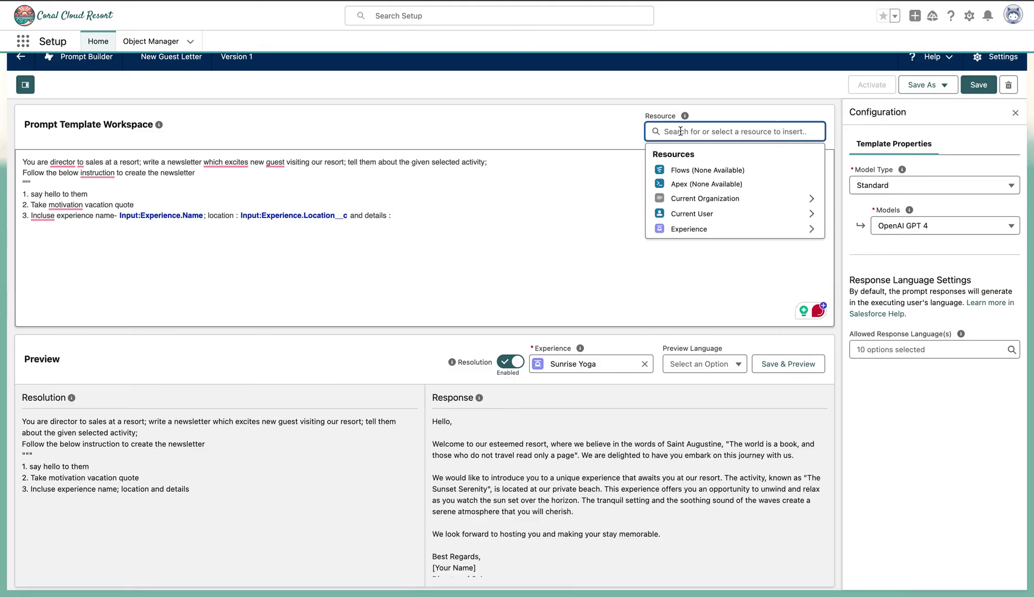
pyautogui.write('d')
pyautogui.press('BackSpace')
pyautogui.write('detai')
pyautogui.press('BackSpace')
pyautogui.press('BackSpace')
pyautogui.press('BackSpace')
pyautogui.press('BackSpace')
pyautogui.press('BackSpace')
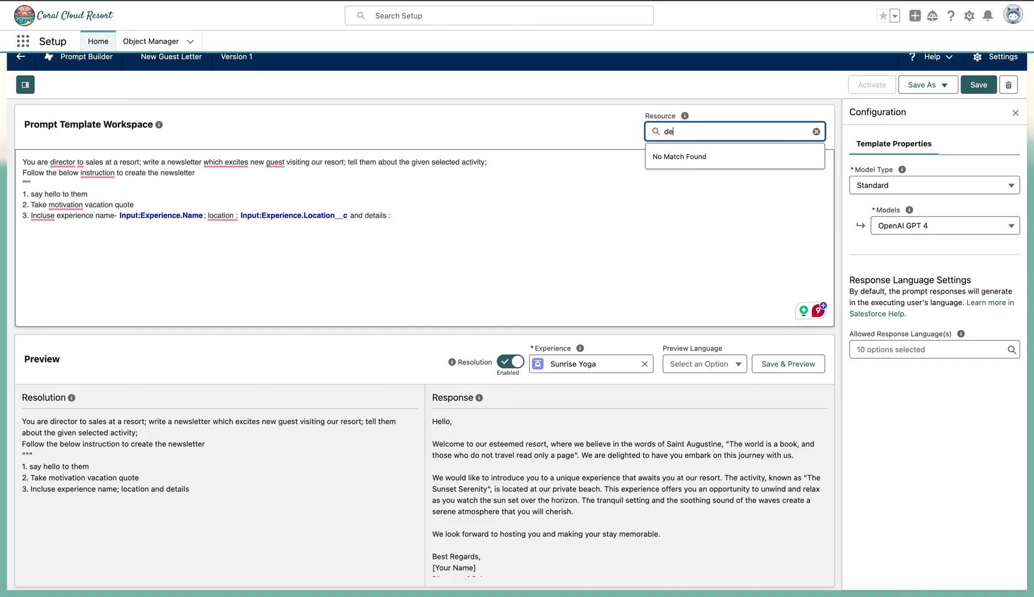
pyautogui.write('exp')
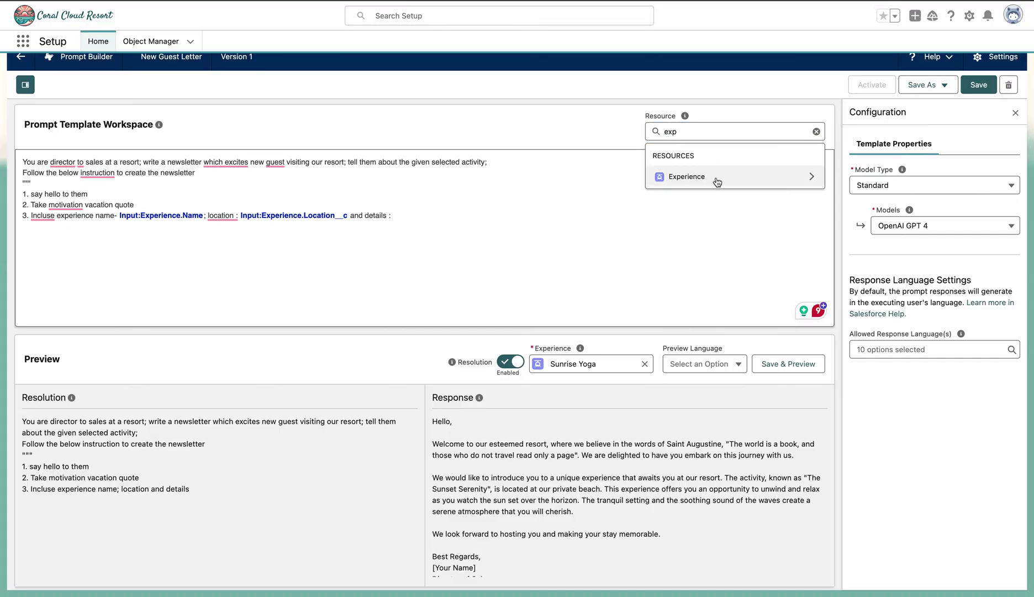
pyautogui.click(716, 178)
pyautogui.write('de')
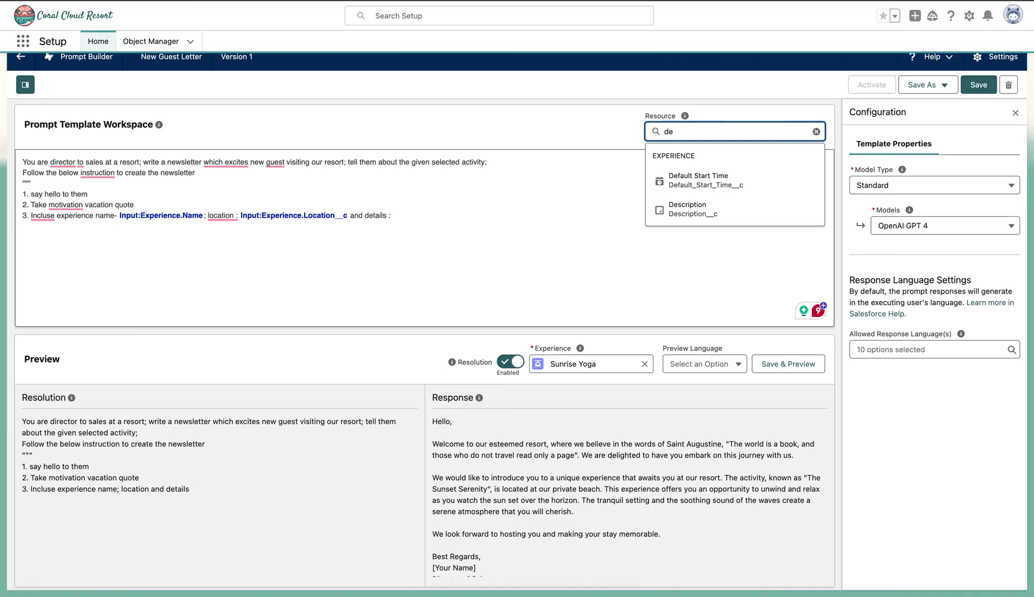
pyautogui.click(697, 209)
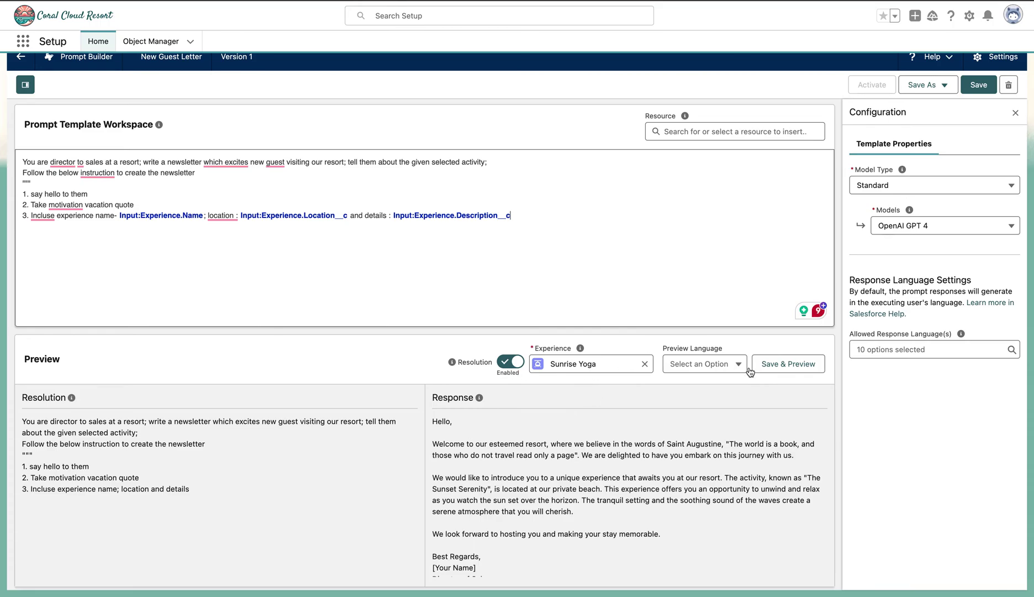
pyautogui.click(786, 365)
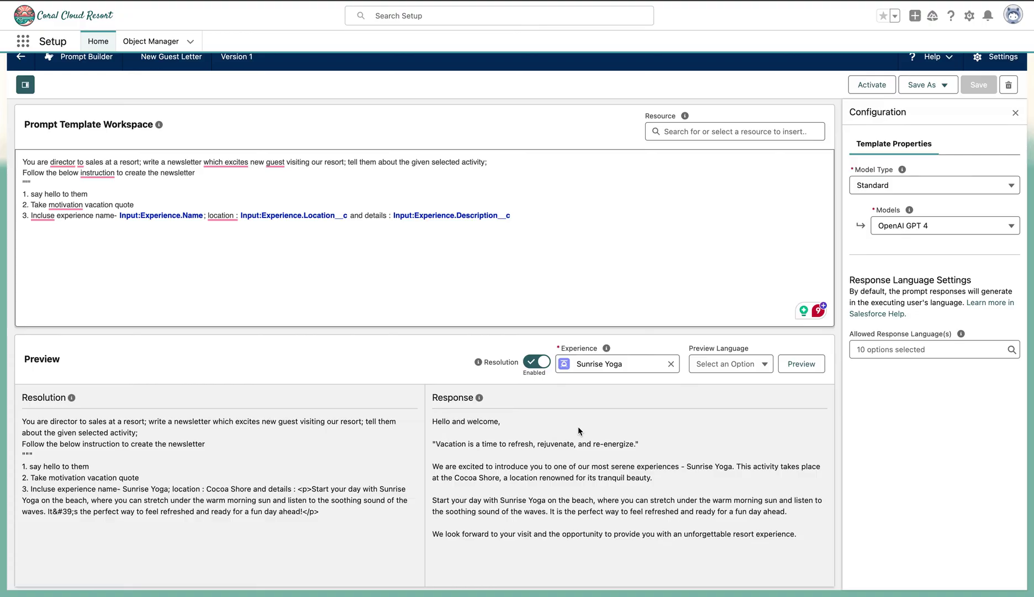
pyautogui.scroll(-1, 579, 427)
pyautogui.scroll(1, 578, 426)
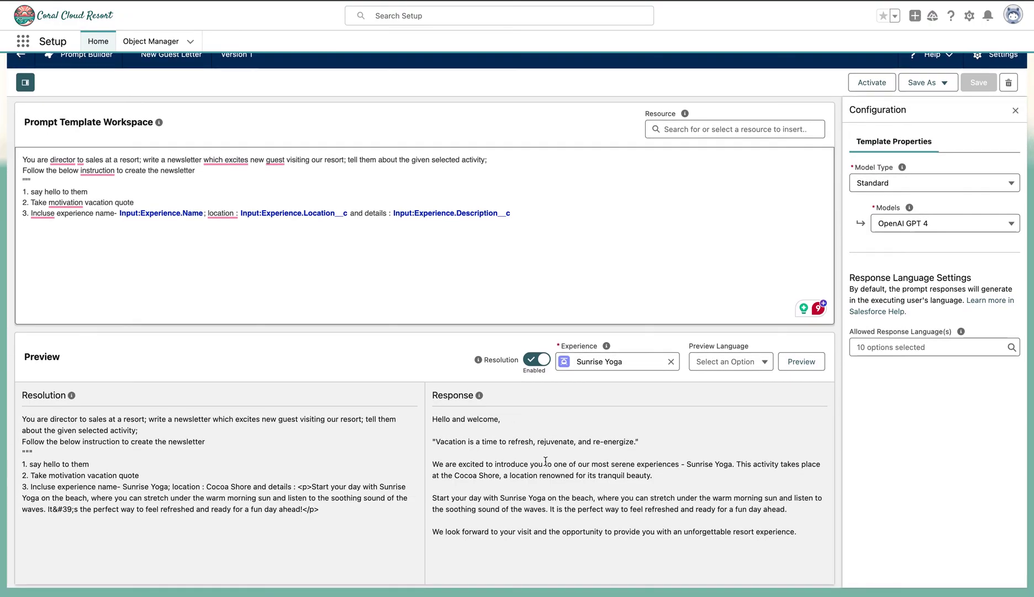
pyautogui.moveTo(475, 465); pyautogui.dragTo(731, 467)
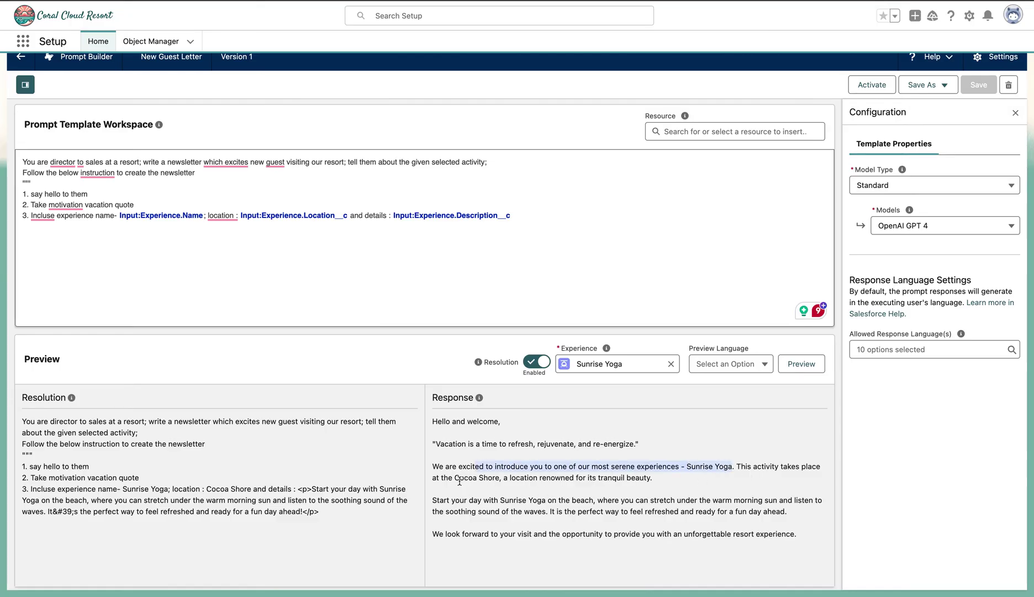
pyautogui.moveTo(455, 477); pyautogui.dragTo(509, 477)
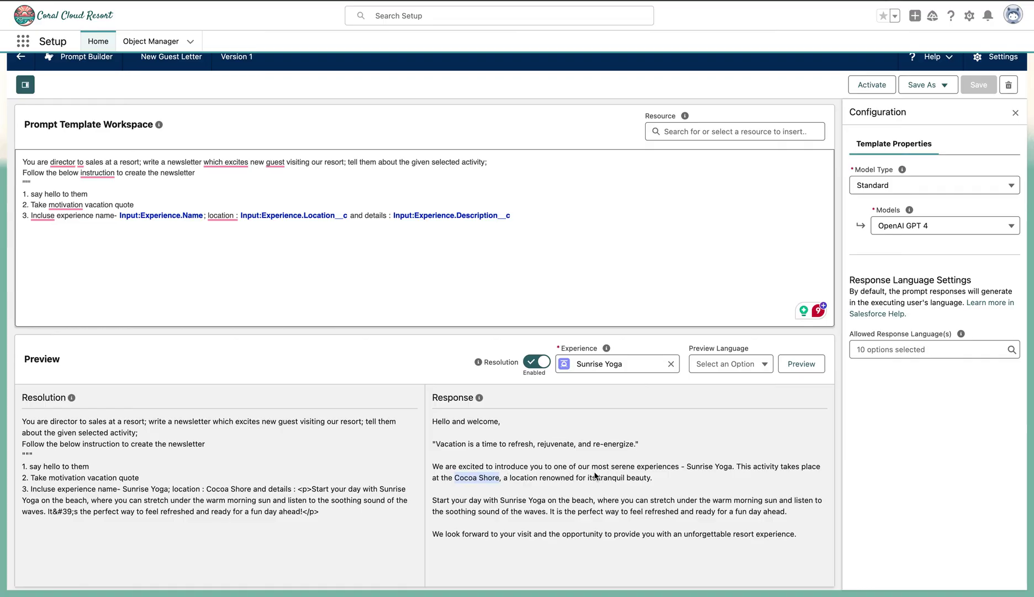
pyautogui.moveTo(434, 499); pyautogui.dragTo(682, 509)
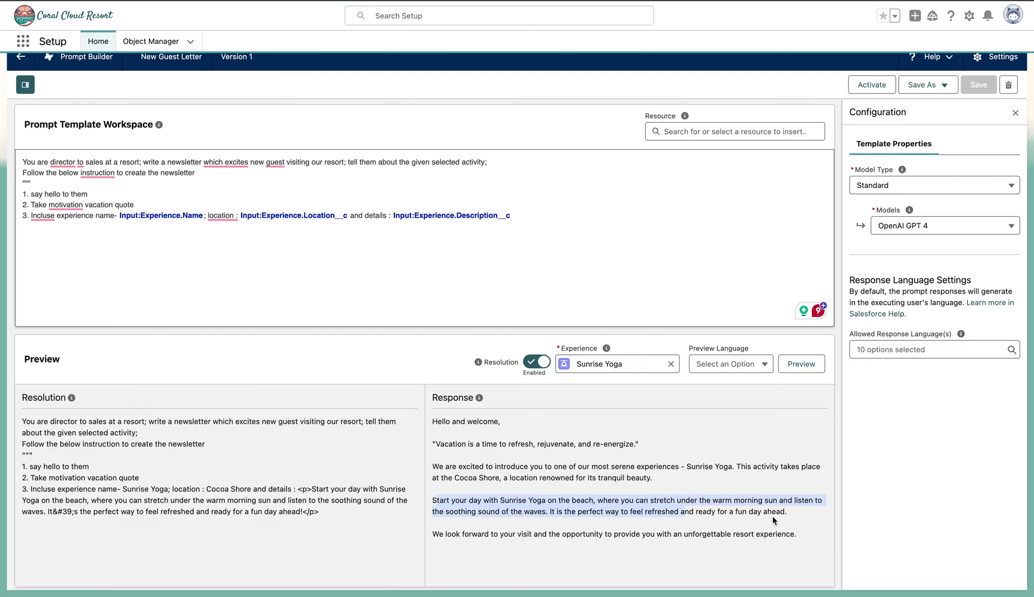
pyautogui.moveTo(772, 515); pyautogui.dragTo(419, 500)
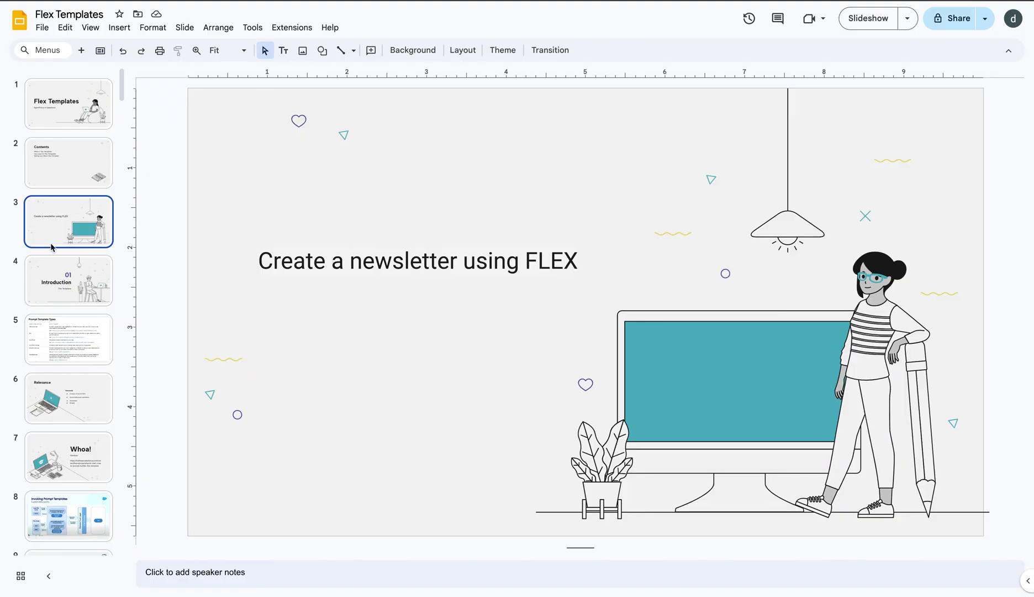
# Page through the Flex Templates deck past the Relevance slide to slide 7, 'Whoa!'.
pyautogui.press('Up')
pyautogui.press('Down')
pyautogui.press('Down')
pyautogui.press('Down')
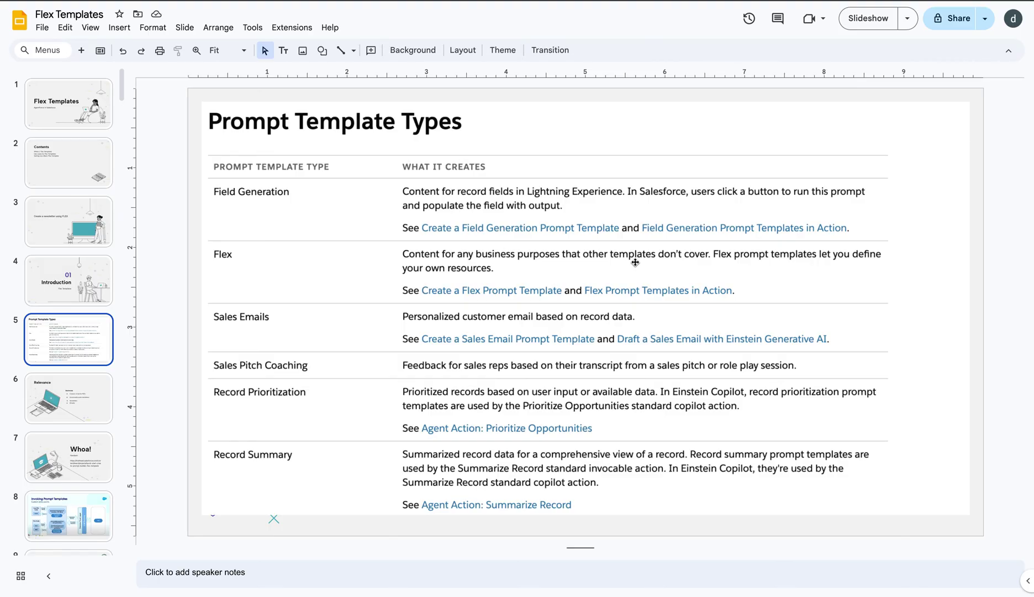
pyautogui.press('Down')
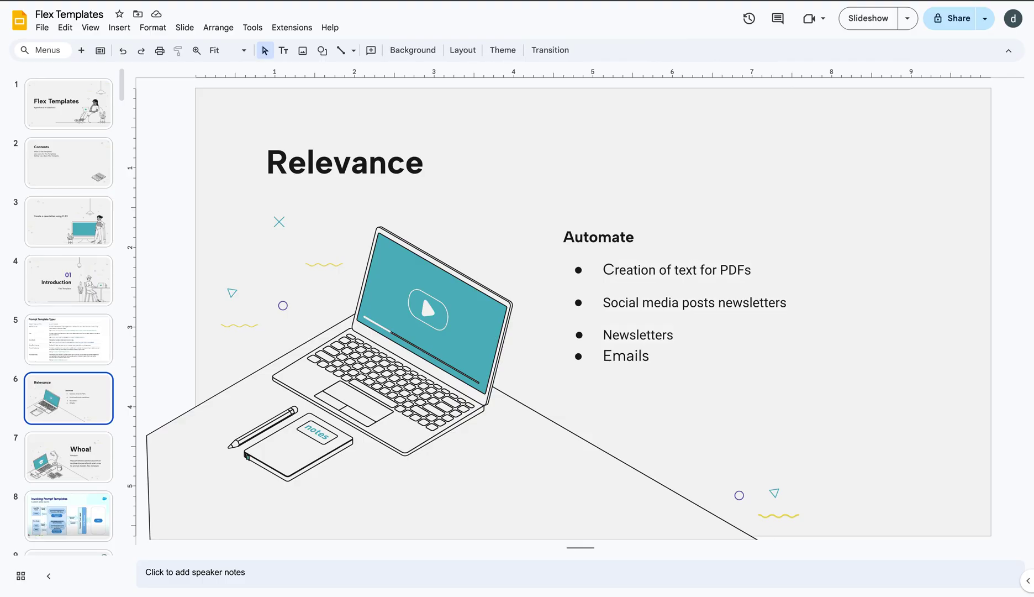
pyautogui.click(69, 457)
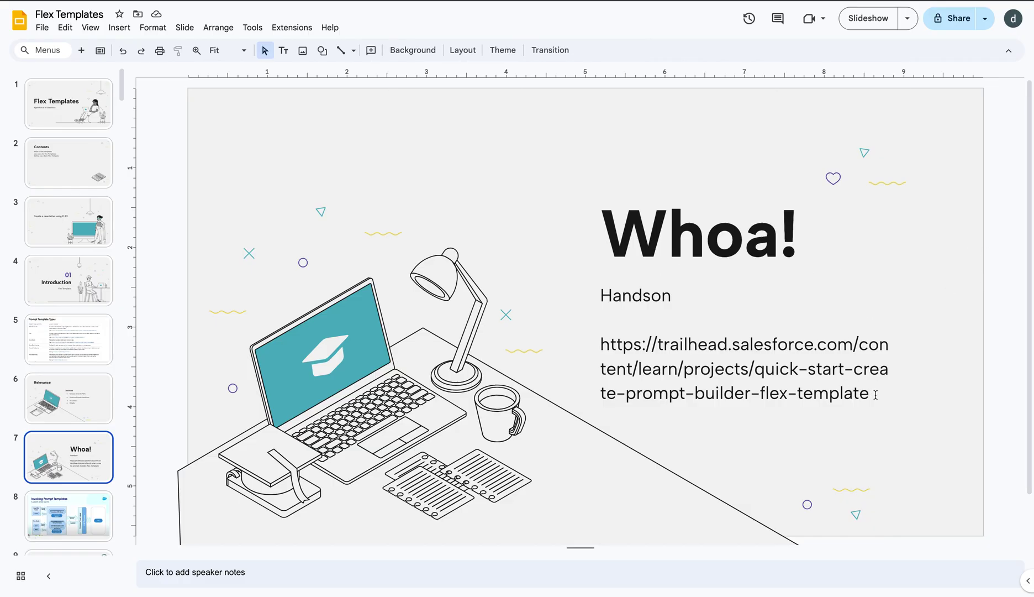
pyautogui.press('Down')
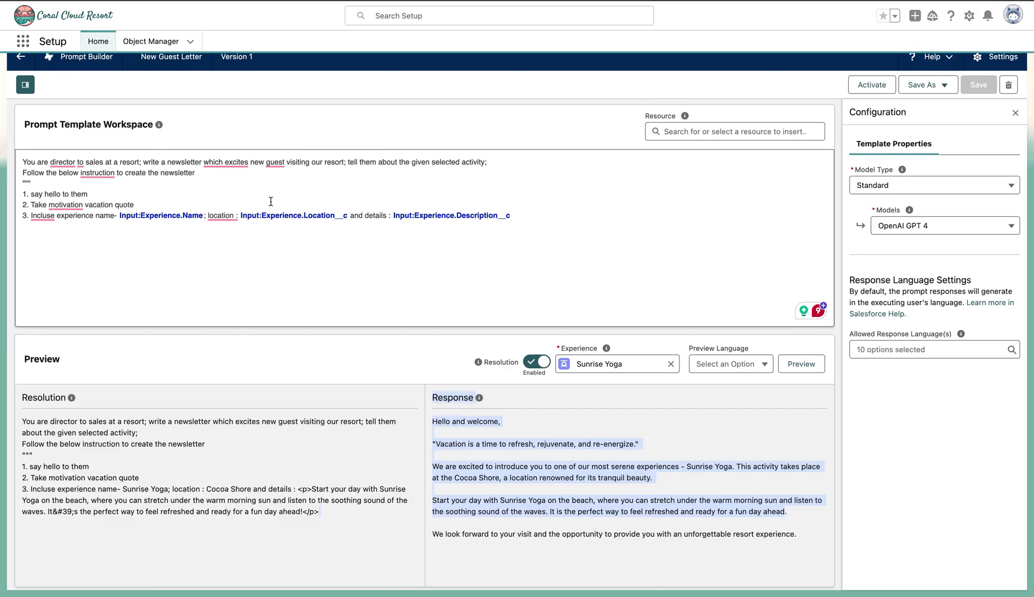
# Add instruction 4: use clear, professional language and end with a CTA to follow our website.
pyautogui.click(531, 217)
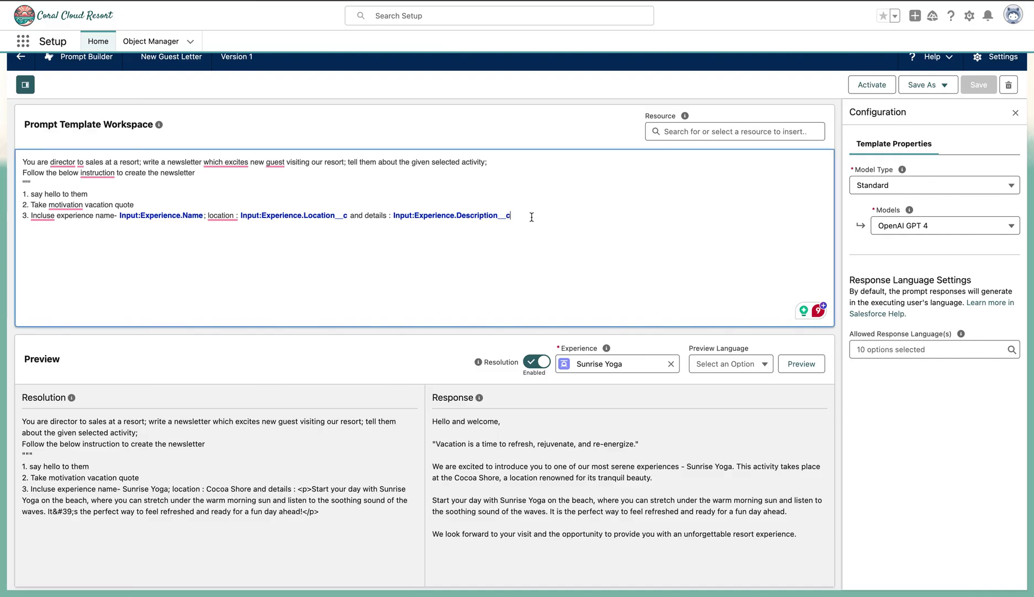
pyautogui.press('Return')
pyautogui.write('4. ')
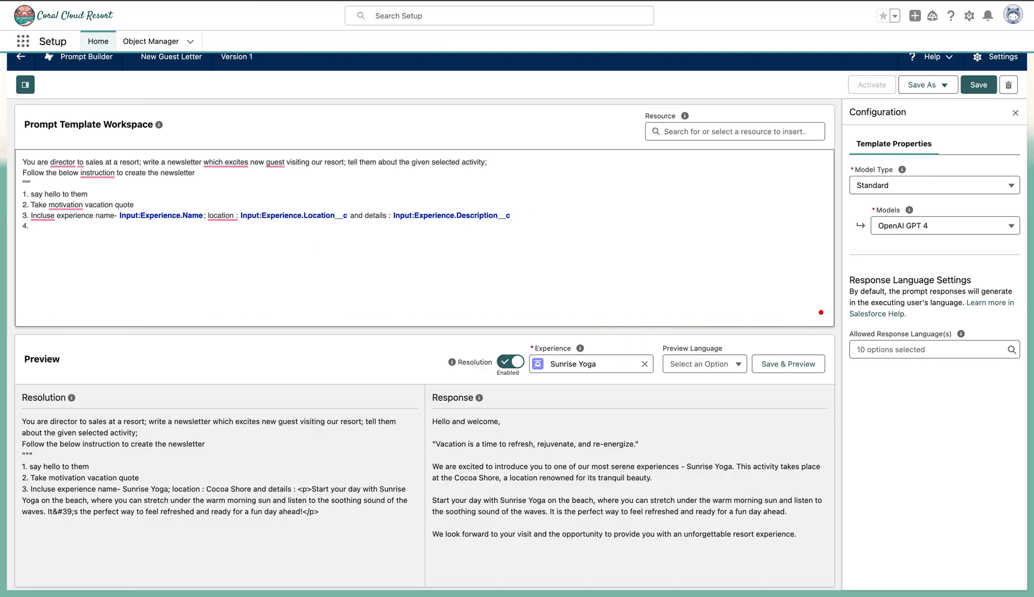
pyautogui.write('Use clear and professional')
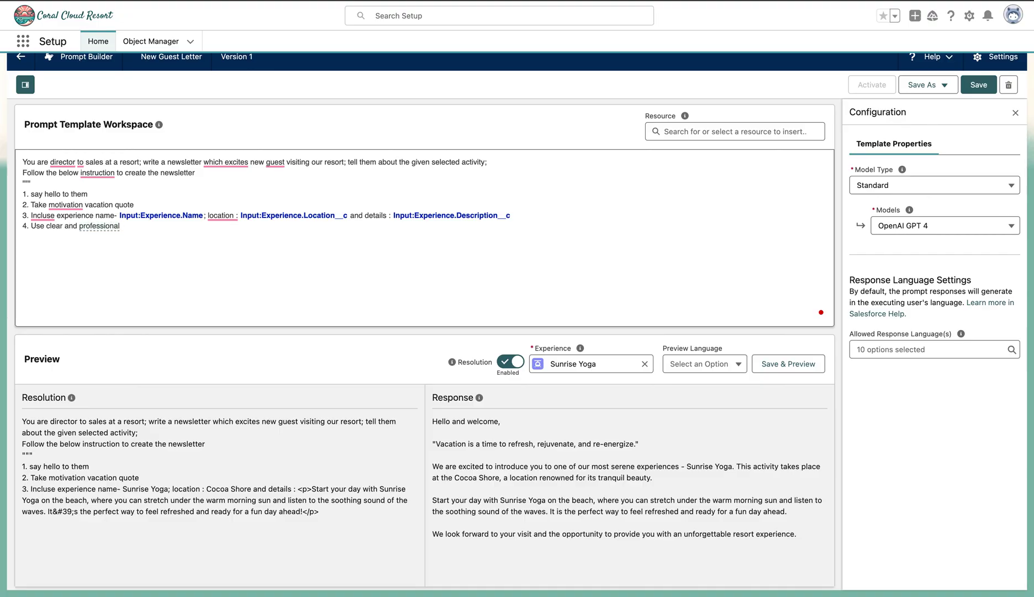
pyautogui.write(' language ; end with CTA to aks')
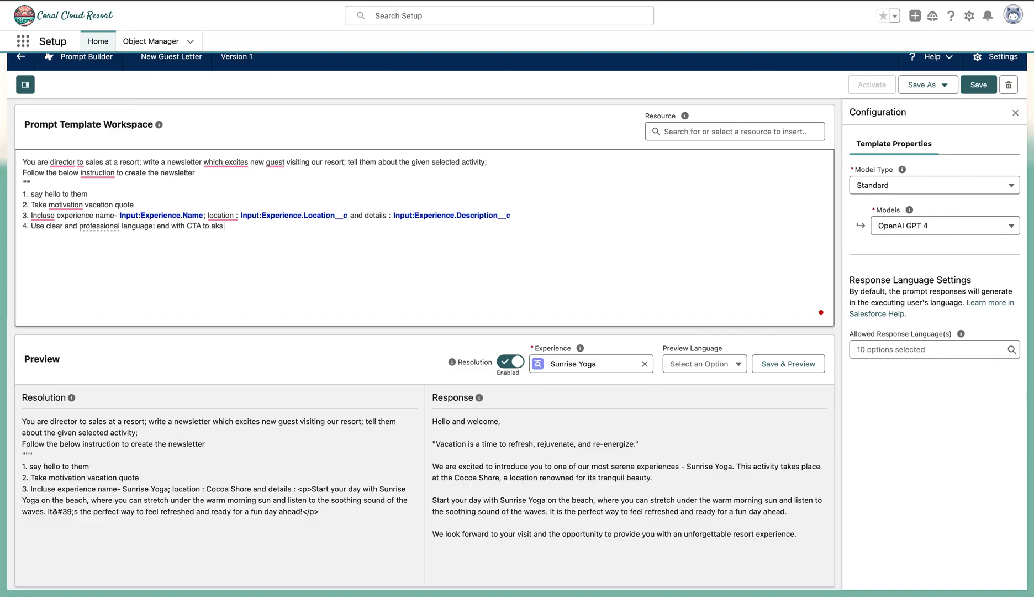
pyautogui.press('BackSpace')
pyautogui.press('BackSpace')
pyautogui.write('sking them to follow our wbe')
pyautogui.press('BackSpace')
pyautogui.press('BackSpace')
pyautogui.write('eb')
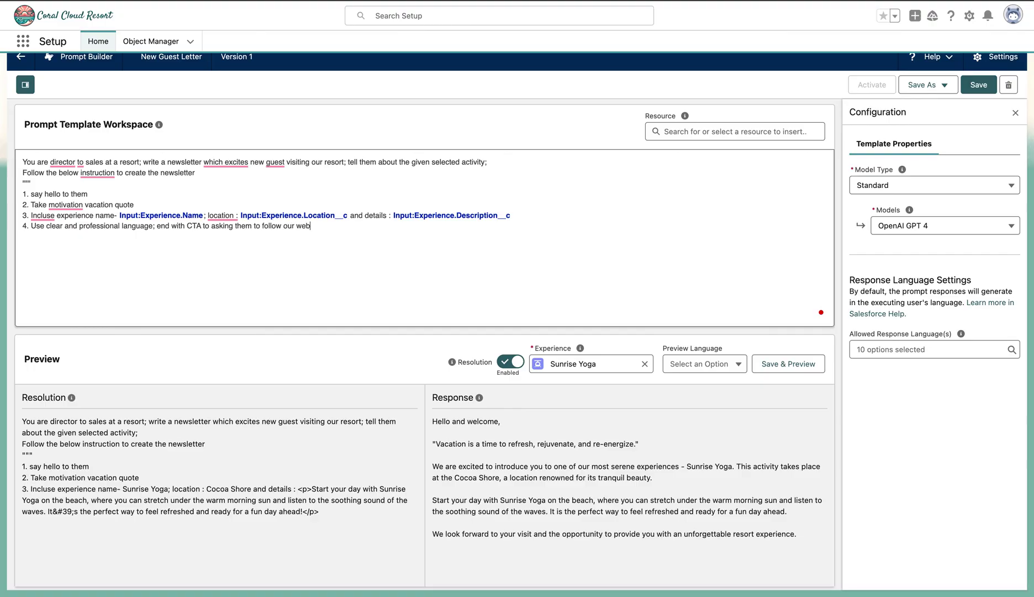
pyautogui.write('site')
pyautogui.press('Return')
# Save and regenerate the preview, then highlight the letter's closing line and website call to action.
pyautogui.click(783, 363)
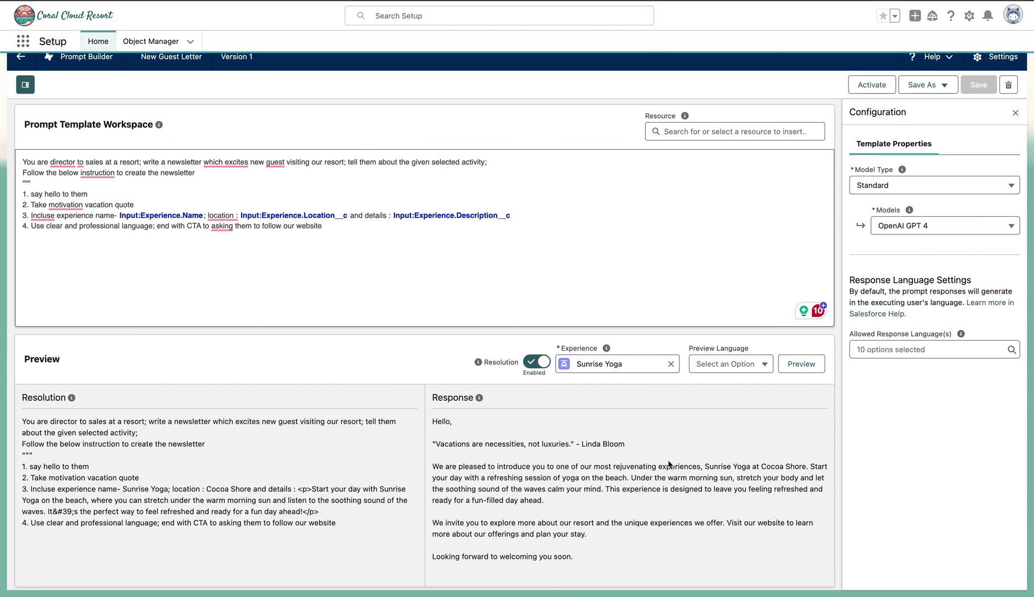
pyautogui.moveTo(440, 555); pyautogui.dragTo(568, 553)
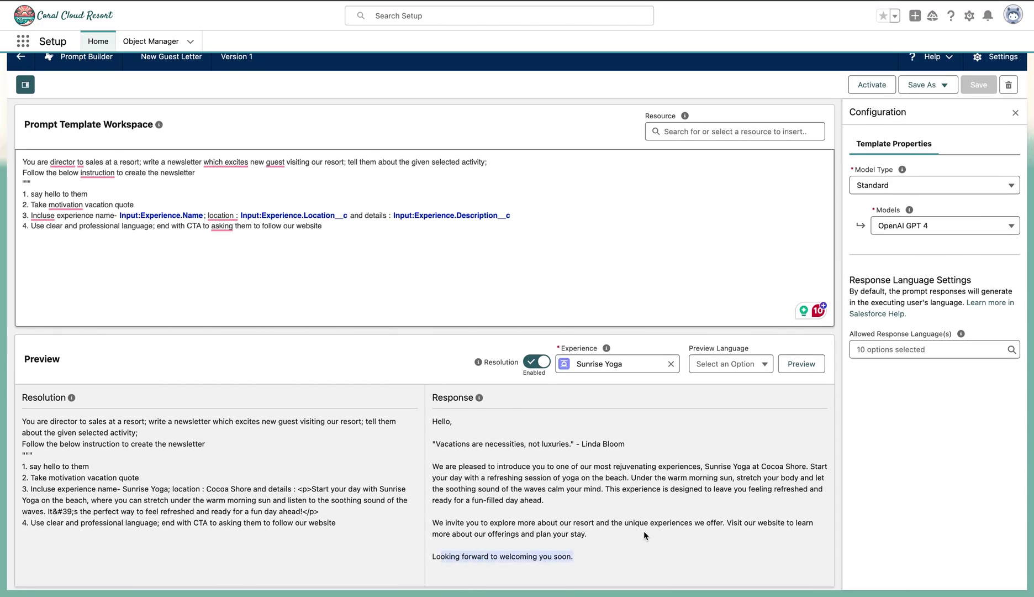
pyautogui.moveTo(644, 535); pyautogui.dragTo(730, 520)
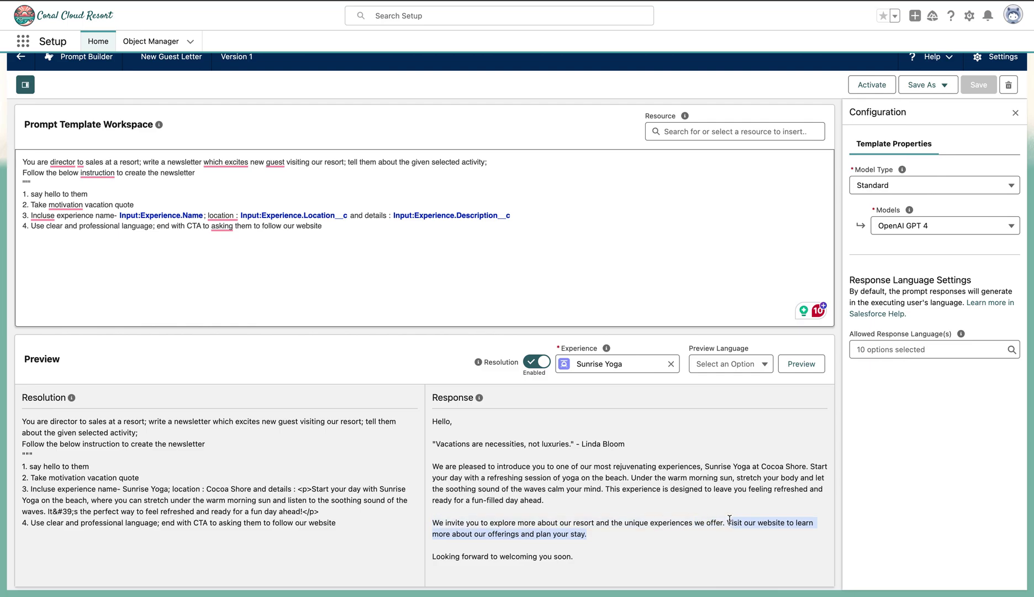
# Add instruction 5 asking readers who like our YouTube videos to subscribe and like them.
pyautogui.click(343, 230)
pyautogui.press('Return')
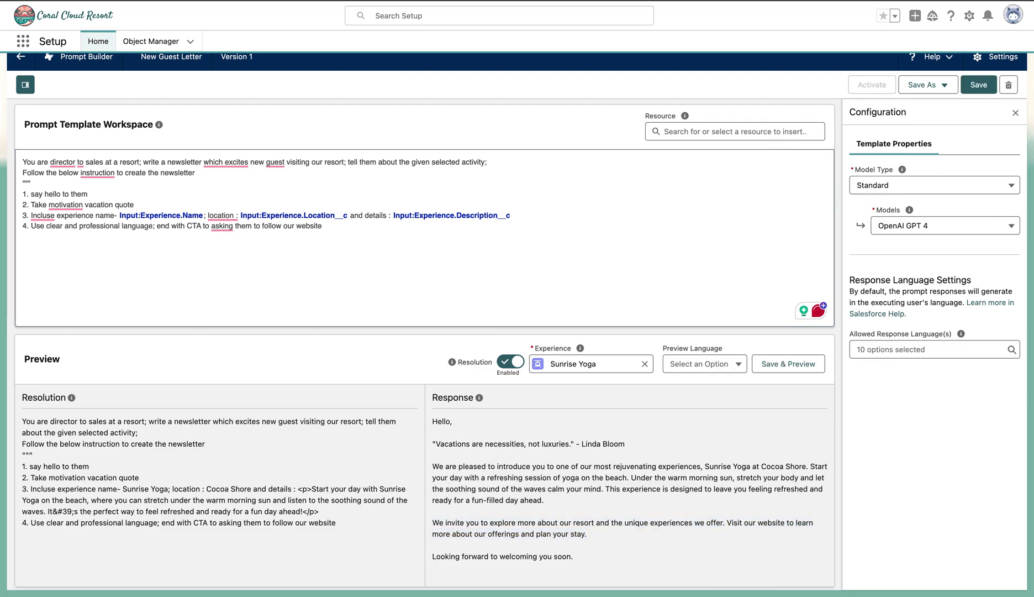
pyautogui.write('5. If you l')
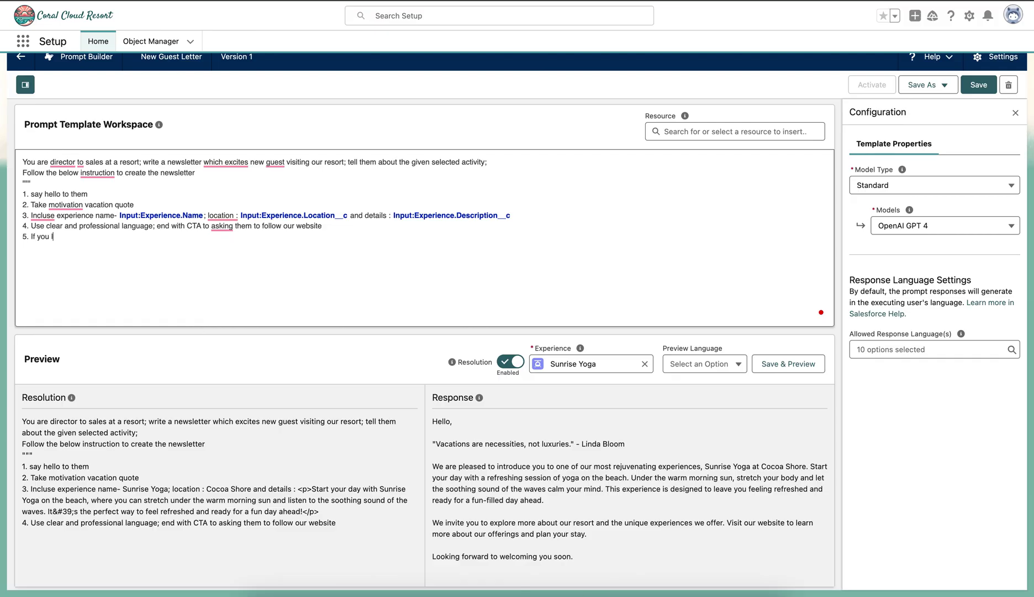
pyautogui.write('ike ouyr v')
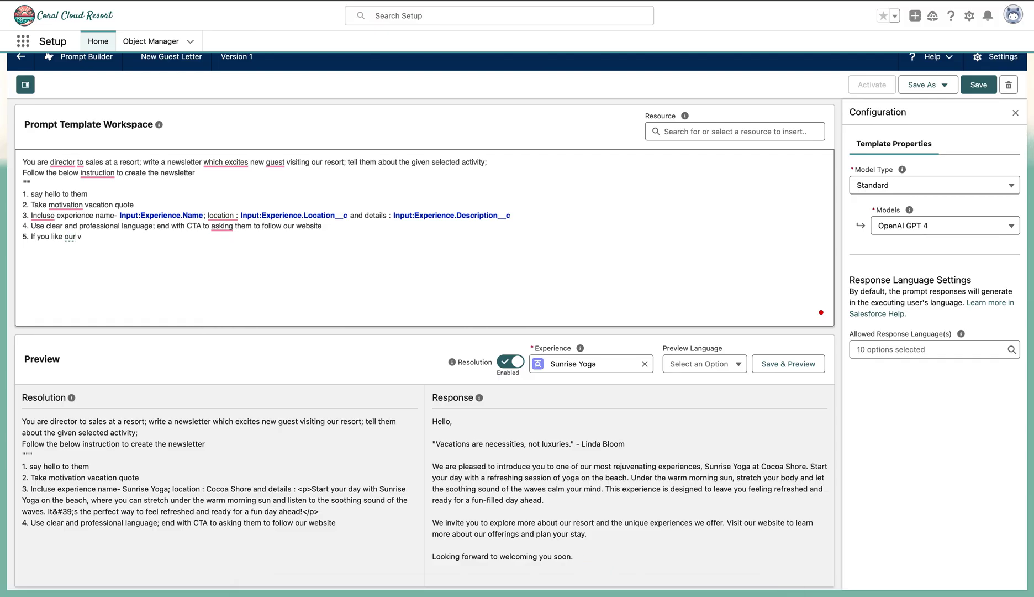
pyautogui.write('ideo on youtube; for our moticaito please su')
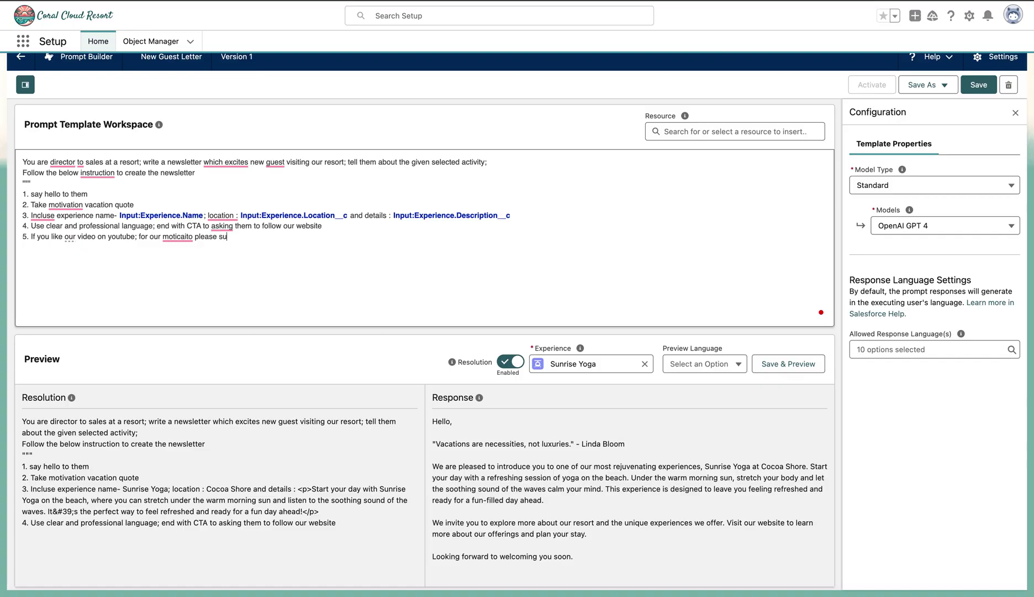
pyautogui.write('bscribe and like our channel')
# Save and regenerate the preview, then highlight the subscribe-and-like request in the Sunrise Yoga letter.
pyautogui.click(781, 365)
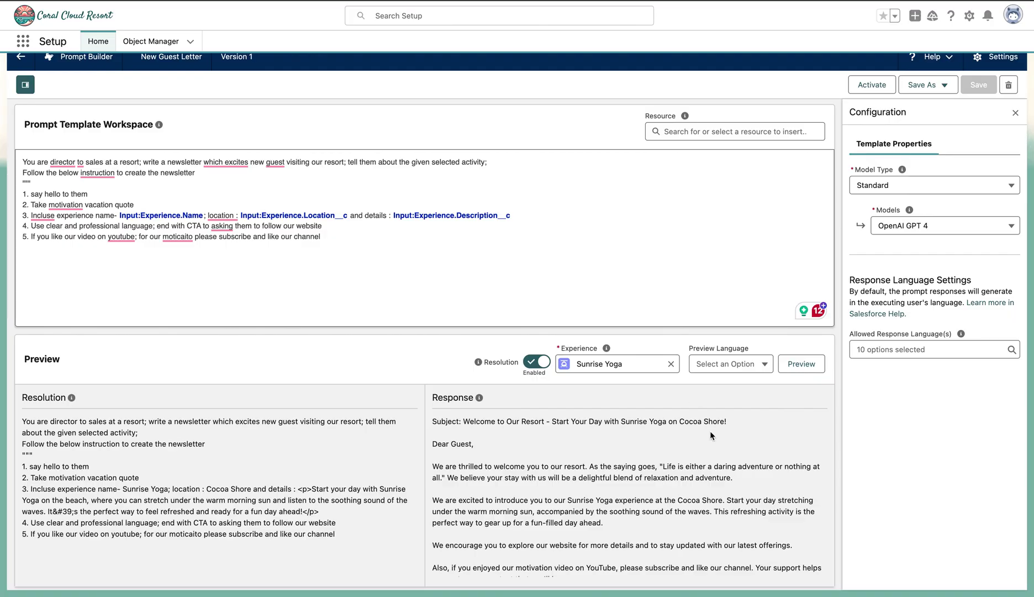
pyautogui.scroll(-3, 714, 490)
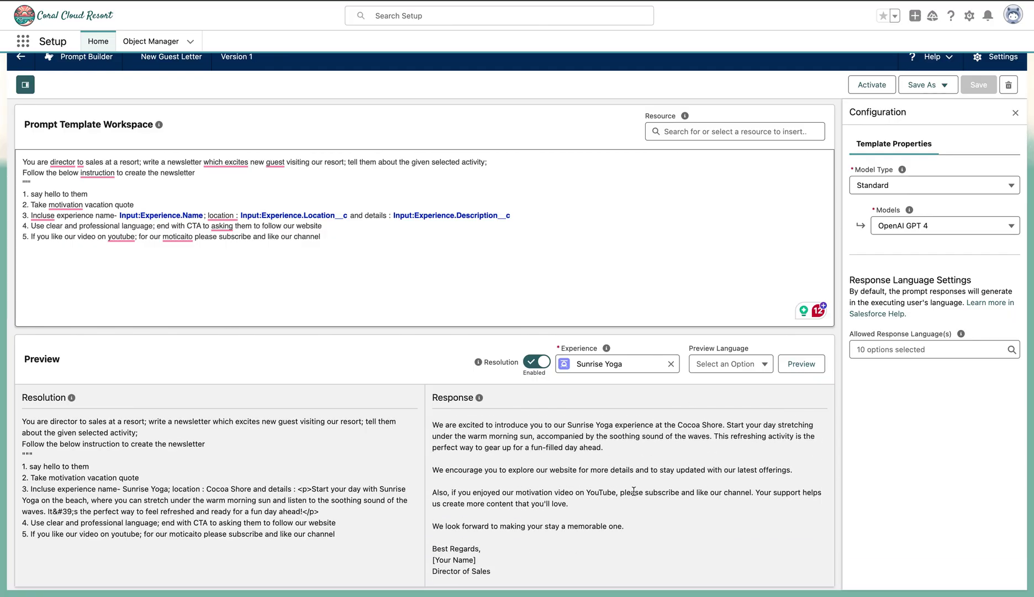
pyautogui.moveTo(620, 491); pyautogui.dragTo(743, 493)
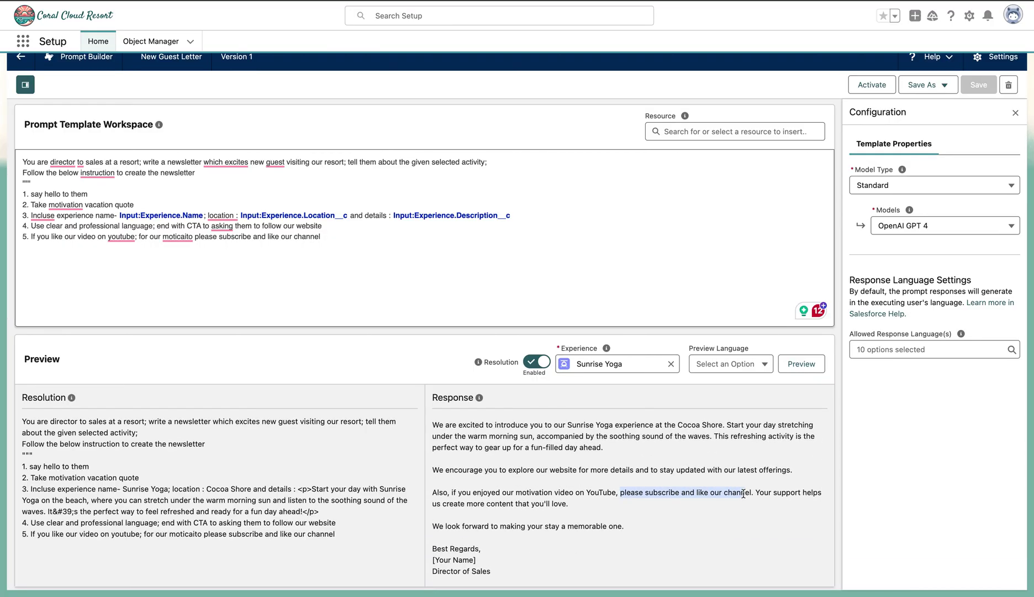